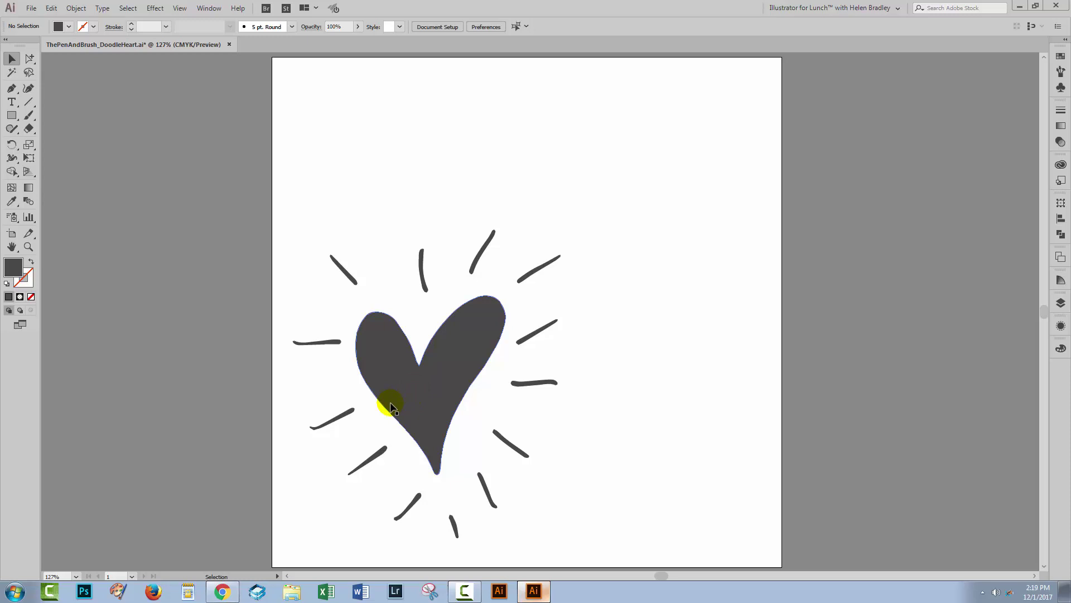
Step: Come back from the freebie pack's web page to the doodle heart document and select the heart group
{"action": "left_click", "coordinate": [222, 591]}
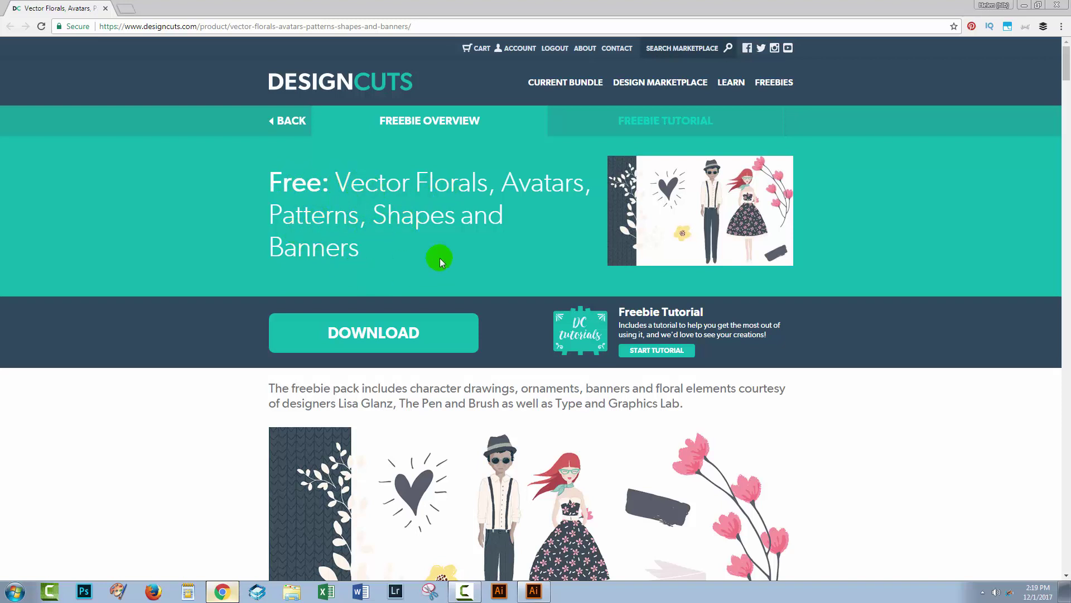
{"action": "mouse_move", "coordinate": [670, 204]}
{"action": "left_click", "coordinate": [532, 592]}
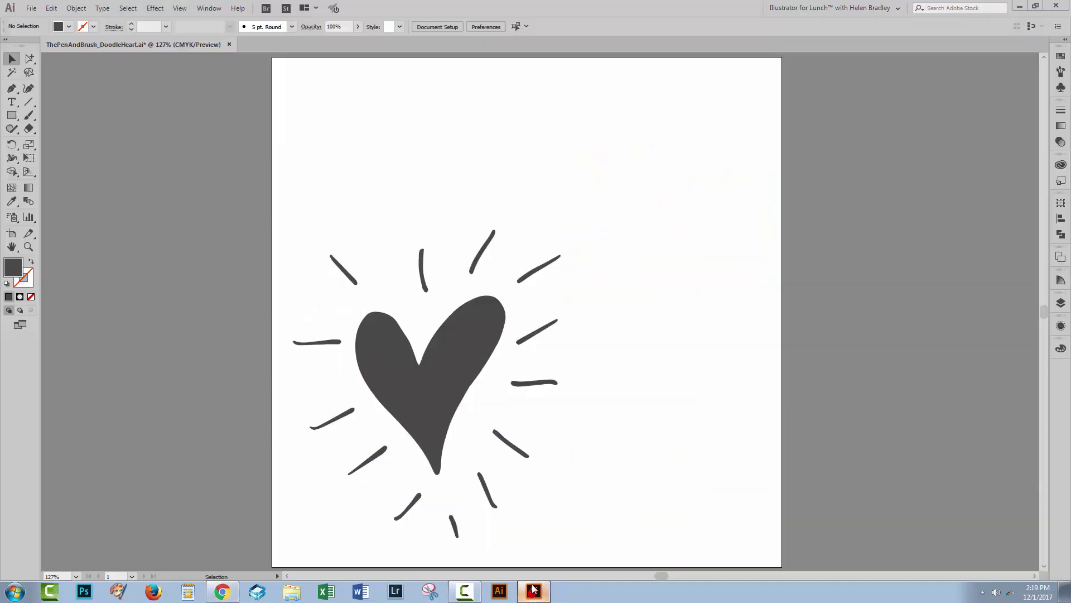
{"action": "left_click", "coordinate": [410, 389]}
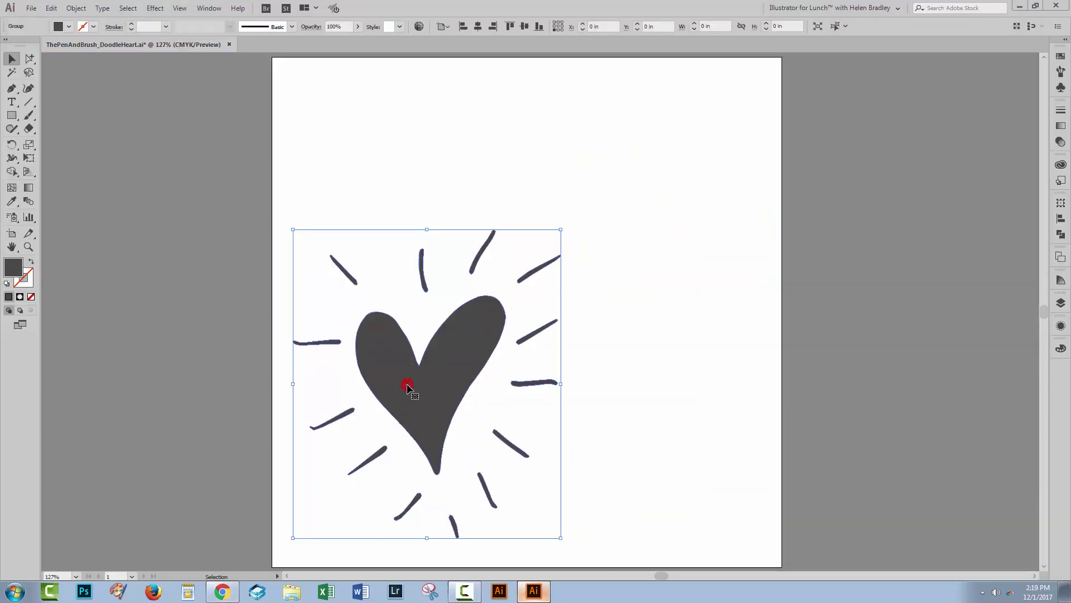
Step: Float the Layers panel and set its Panel Options row size to Large
{"action": "left_click", "coordinate": [1060, 304]}
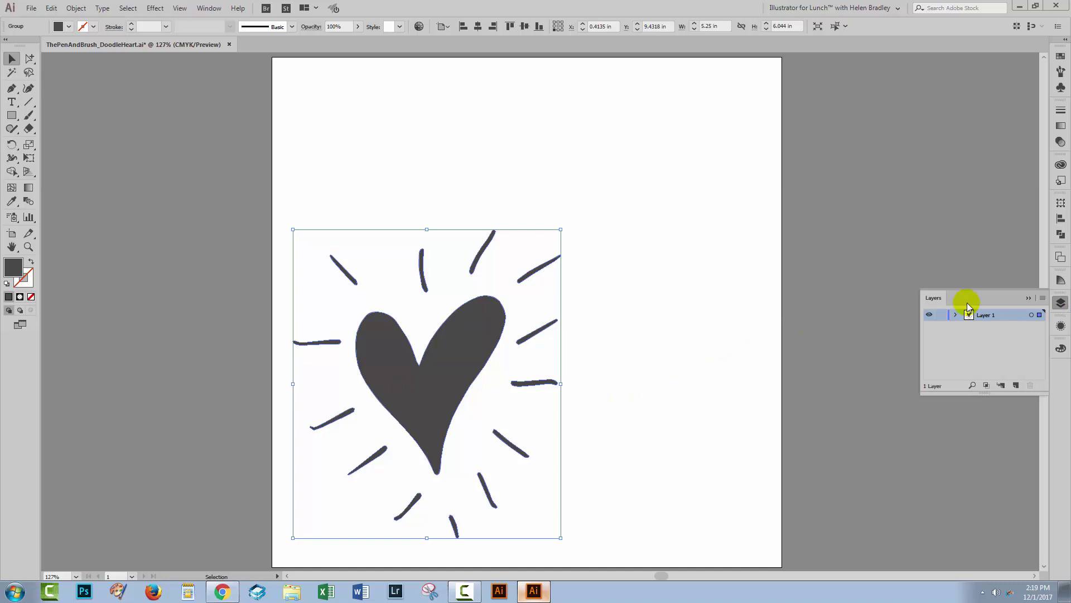
{"action": "left_click_drag", "start_coordinate": [930, 299], "coordinate": [647, 157]}
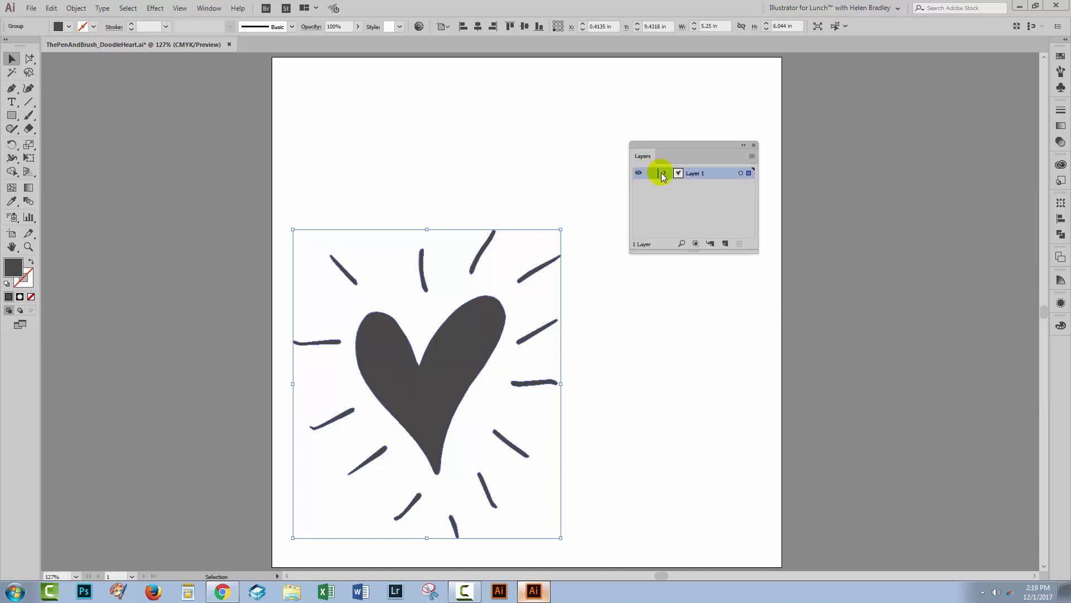
{"action": "left_click", "coordinate": [752, 156]}
{"action": "left_click", "coordinate": [799, 440]}
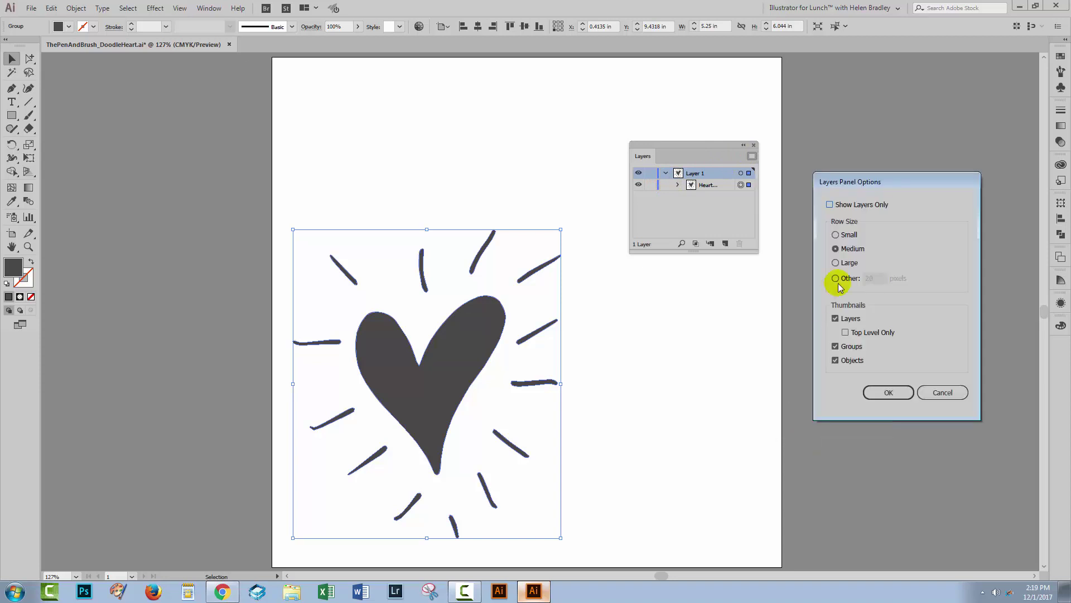
{"action": "left_click", "coordinate": [836, 263]}
{"action": "left_click", "coordinate": [885, 392]}
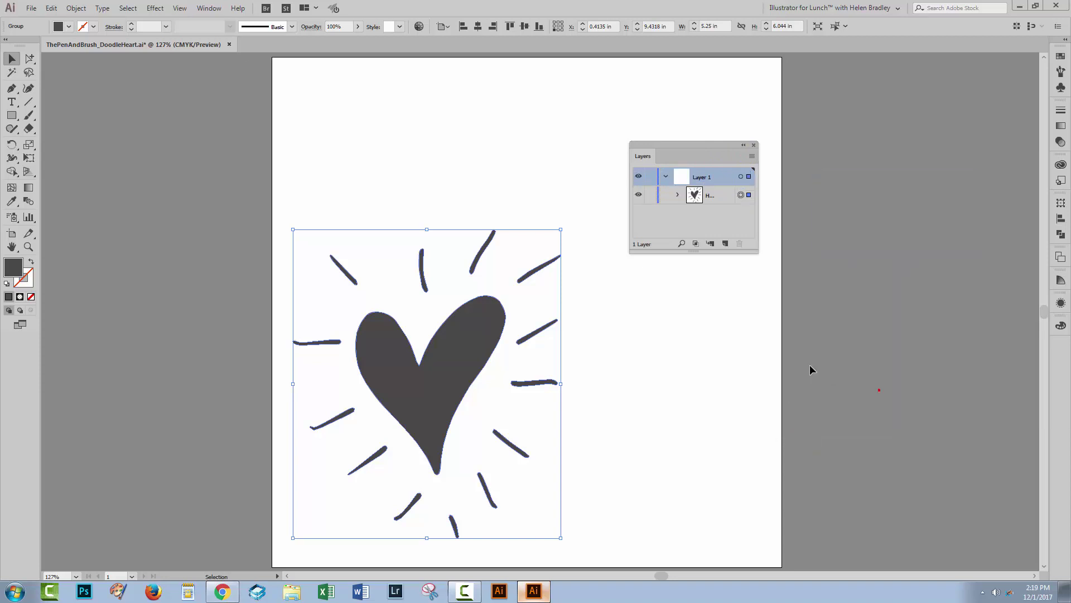
Step: Enlarge the Layers panel and expand the Heart 29 group to list its paths
{"action": "left_click_drag", "start_coordinate": [751, 250], "coordinate": [869, 467]}
{"action": "left_click", "coordinate": [678, 195]}
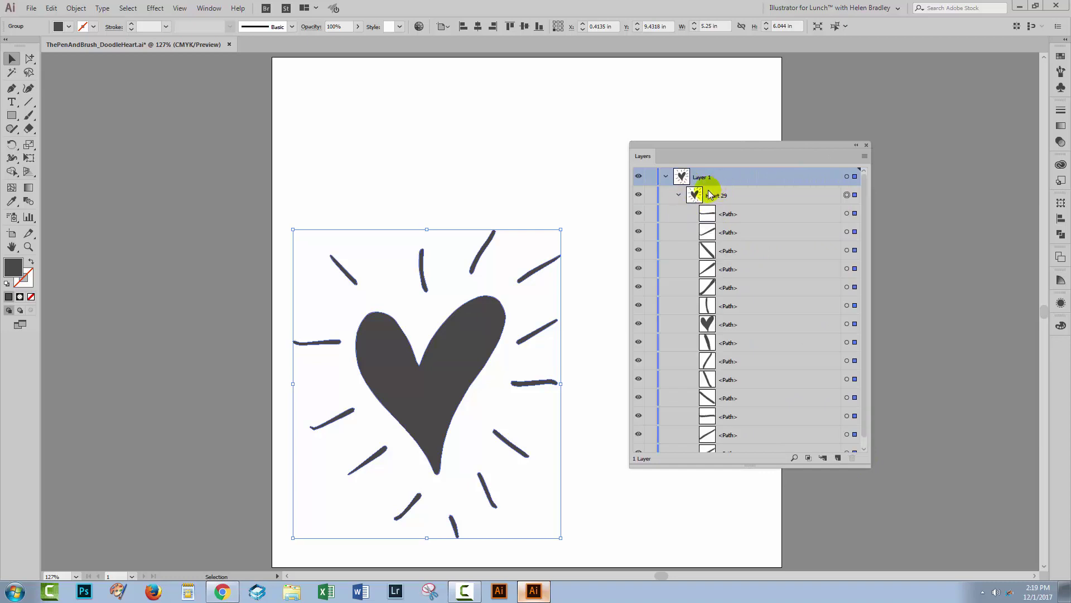
{"action": "left_click", "coordinate": [717, 200]}
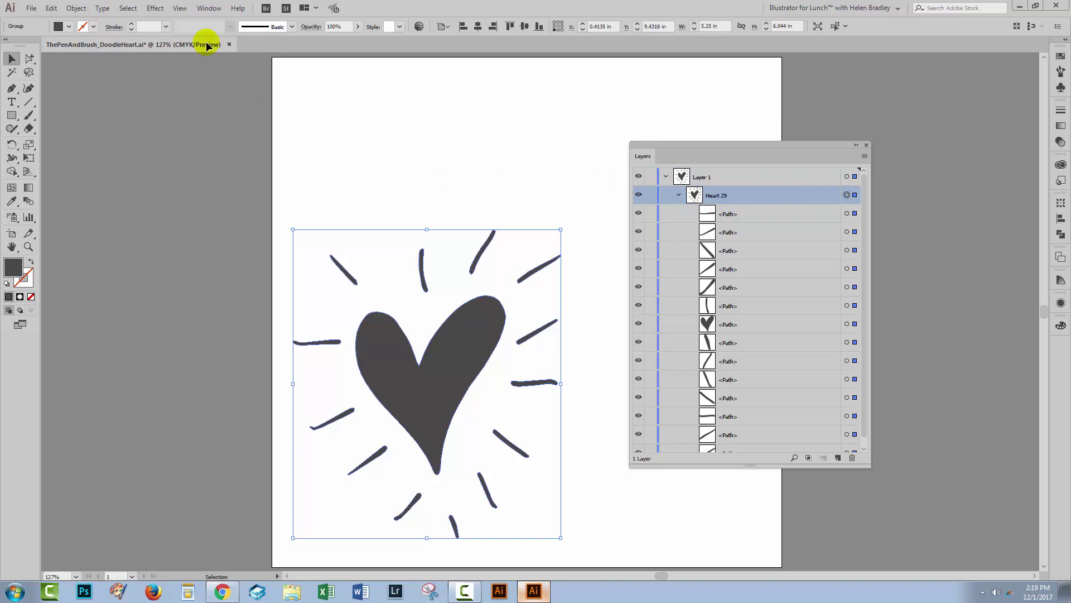
Step: Ungroup the Heart 29 artwork and regroup its paths into a new unnamed group
{"action": "left_click", "coordinate": [76, 8]}
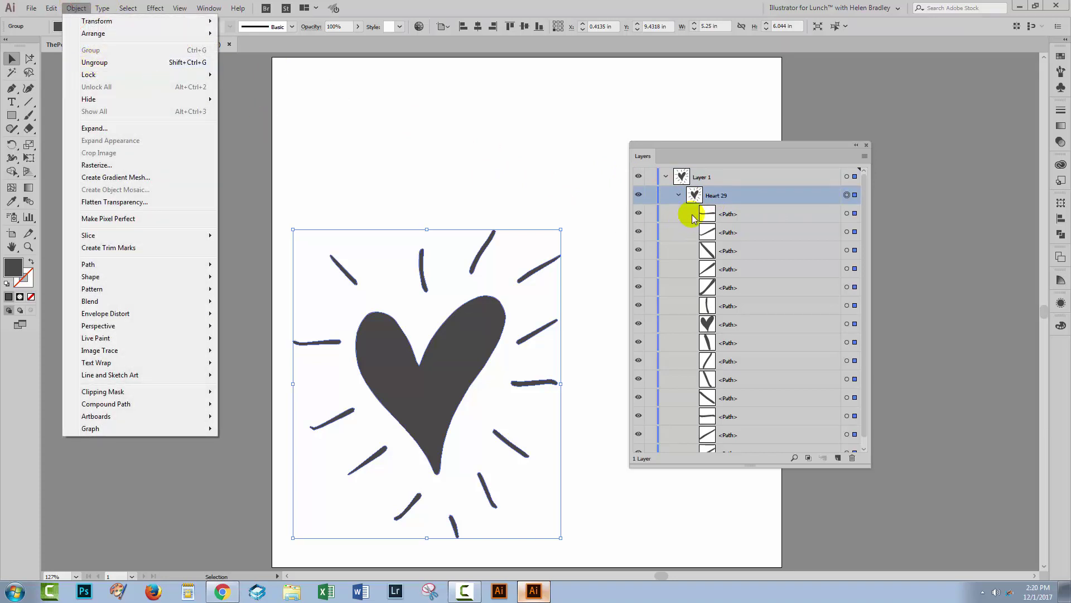
{"action": "left_click", "coordinate": [88, 63]}
{"action": "left_click", "coordinate": [76, 8]}
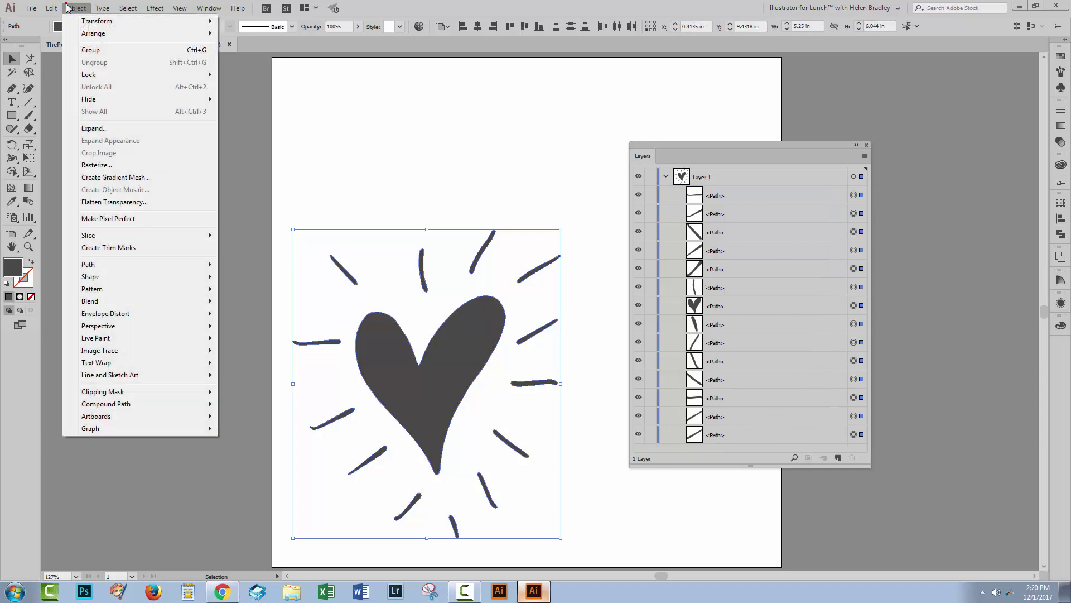
{"action": "left_click", "coordinate": [90, 50]}
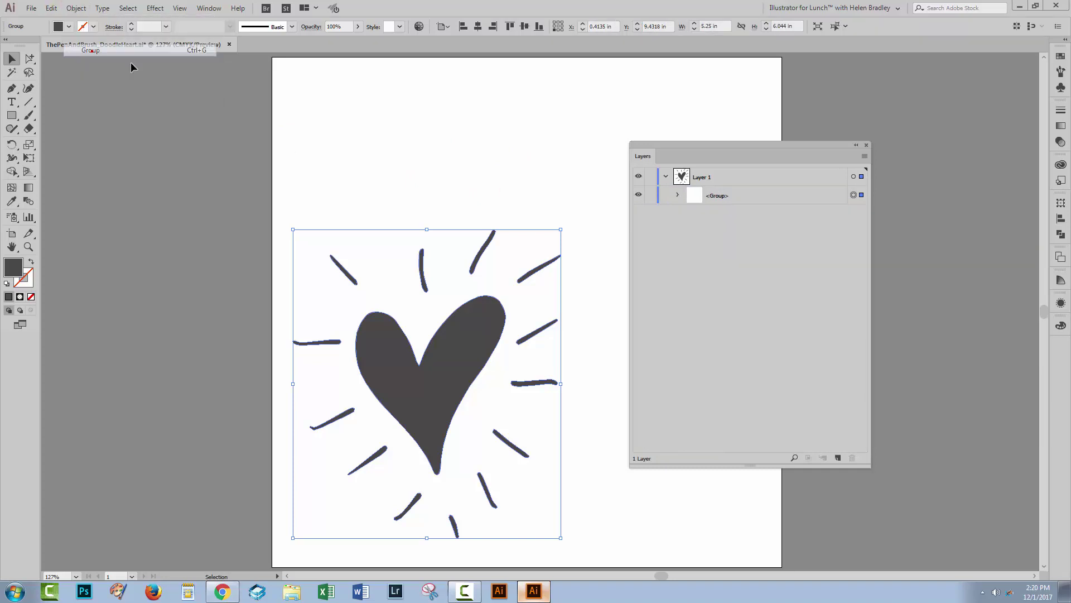
Step: Expand and select the new <Group> in Layers, and enlarge the panel
{"action": "left_click", "coordinate": [678, 195]}
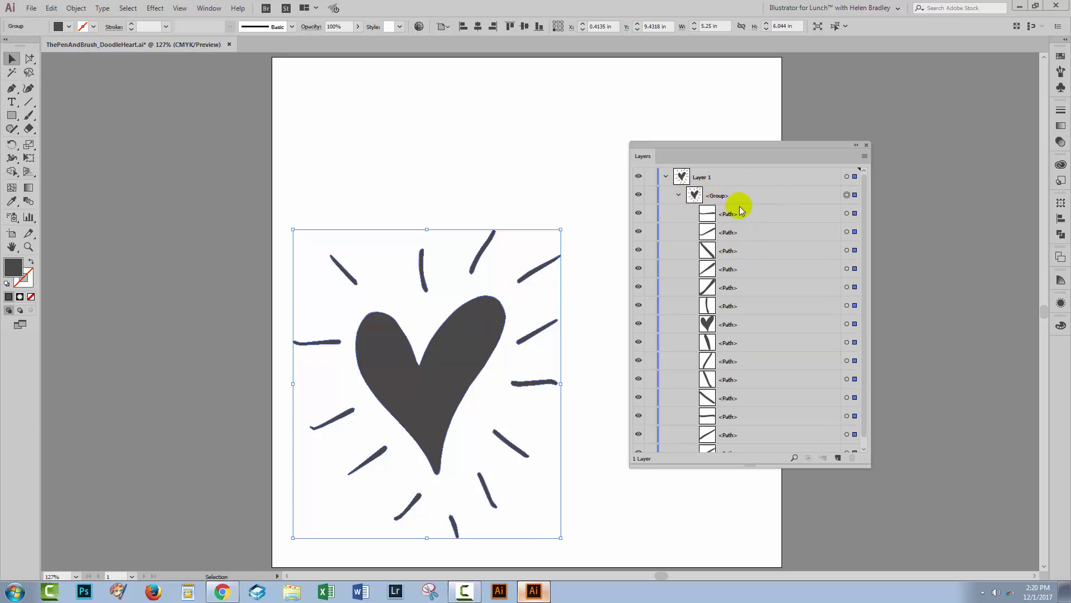
{"action": "left_click", "coordinate": [713, 193]}
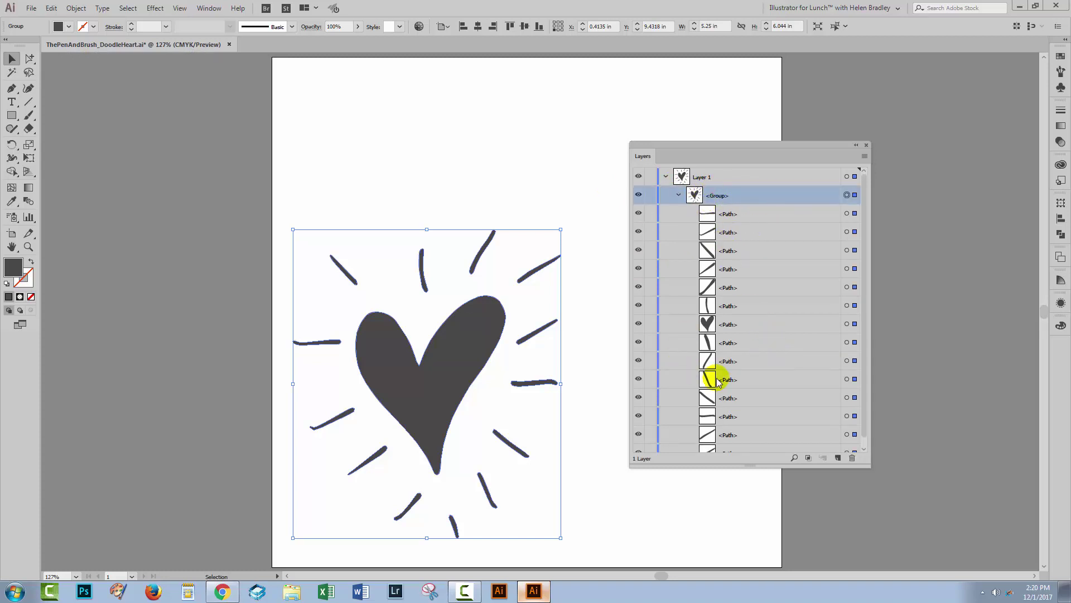
{"action": "left_click_drag", "start_coordinate": [862, 459], "coordinate": [872, 494]}
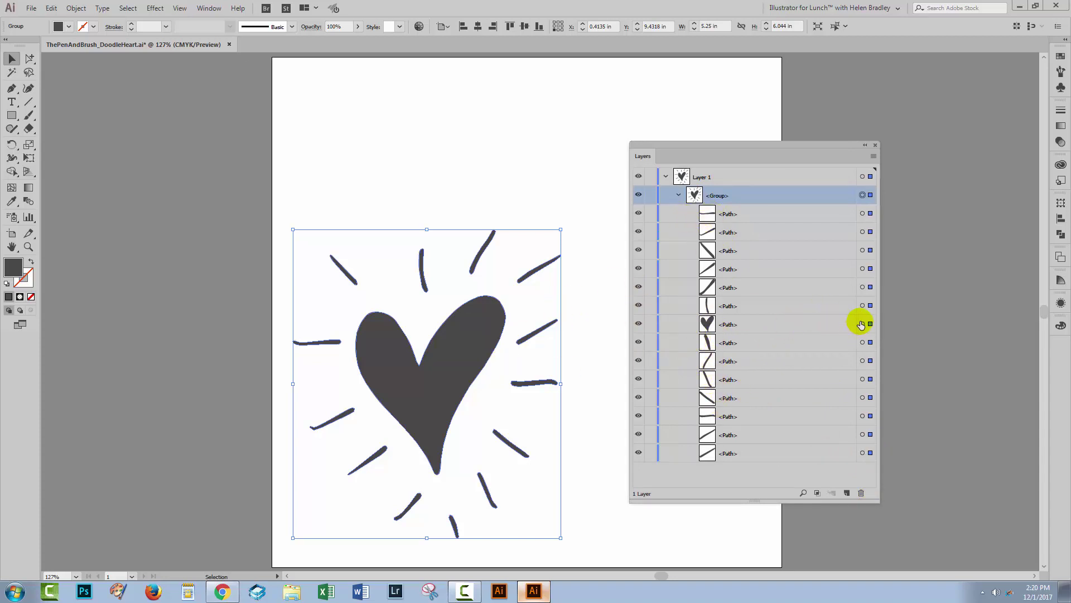
Step: Fill the heart shape path with a crimson pink swatch
{"action": "left_click", "coordinate": [862, 323]}
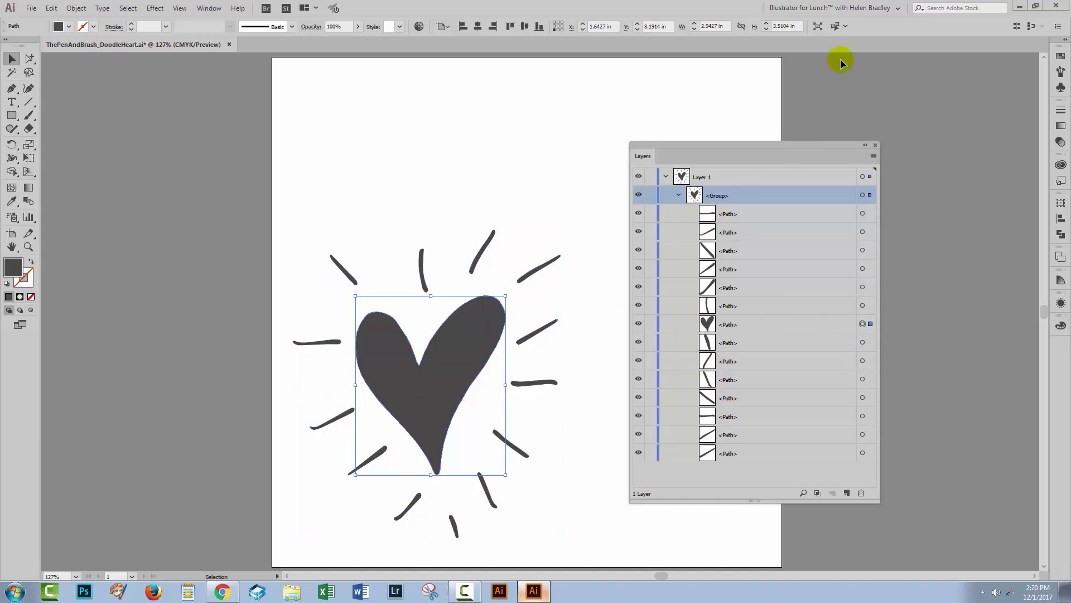
{"action": "left_click", "coordinate": [1061, 57]}
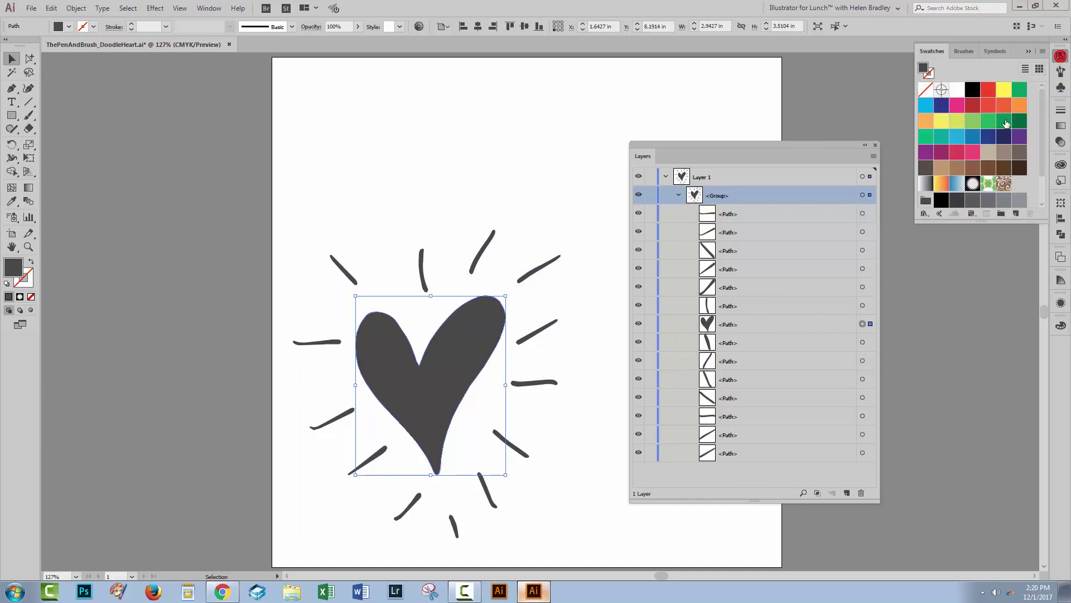
{"action": "left_click", "coordinate": [958, 154]}
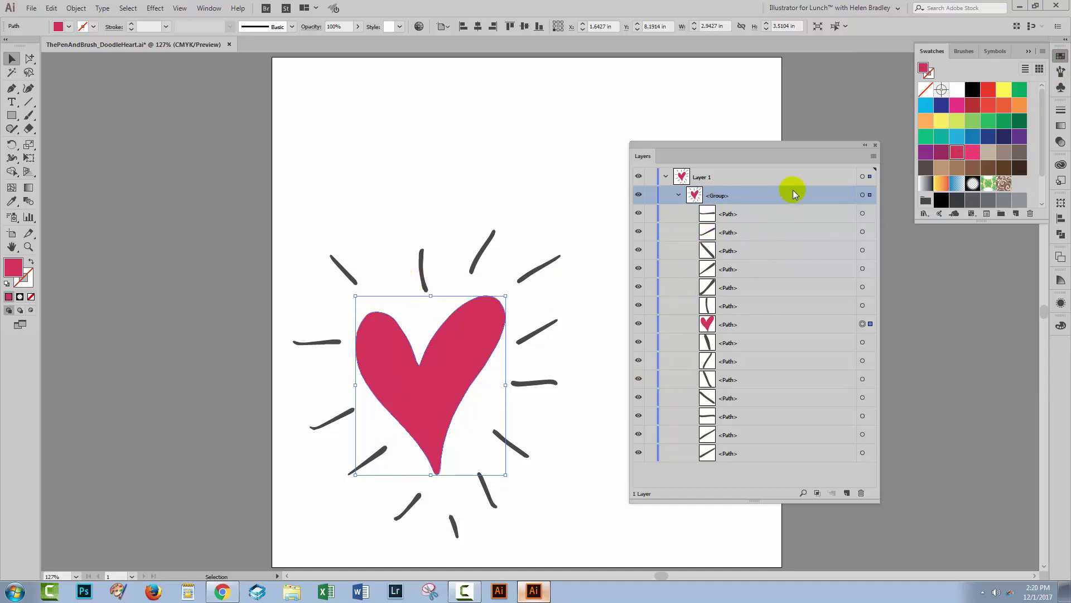
Step: Colour all the radiating stroke paths purple, leaving the heart out, then deselect
{"action": "left_click", "coordinate": [862, 195]}
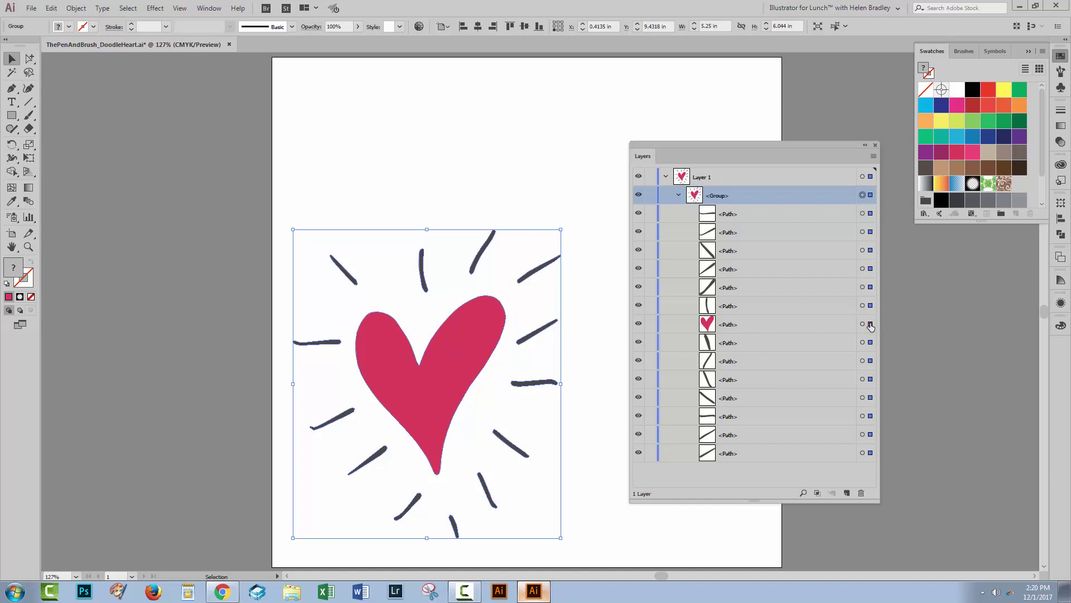
{"action": "left_click", "coordinate": [871, 324]}
{"action": "left_click", "coordinate": [869, 327], "text": "shift"}
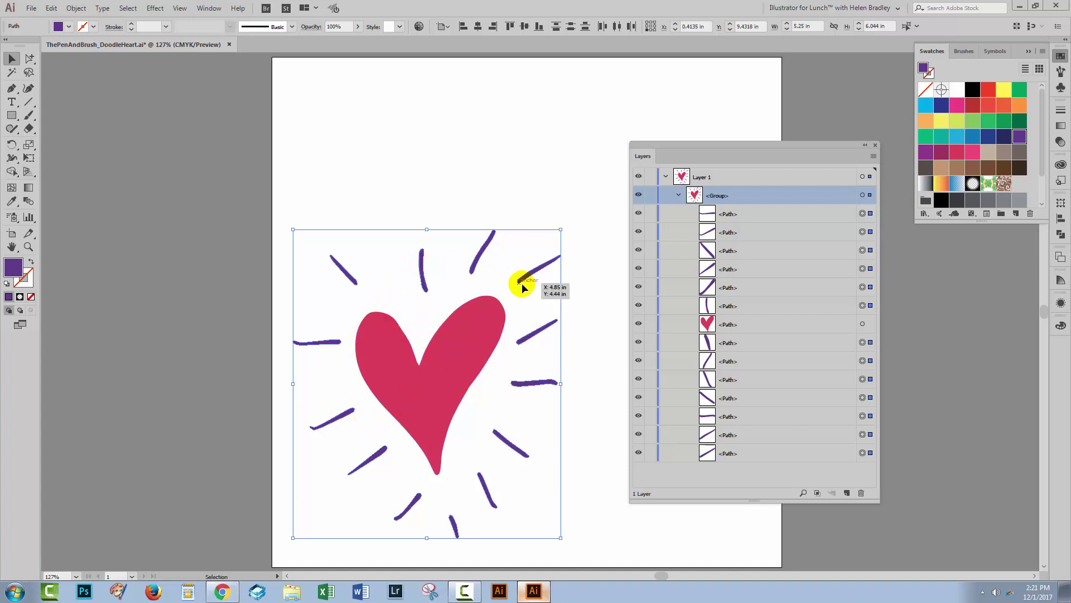
{"action": "left_click", "coordinate": [383, 403]}
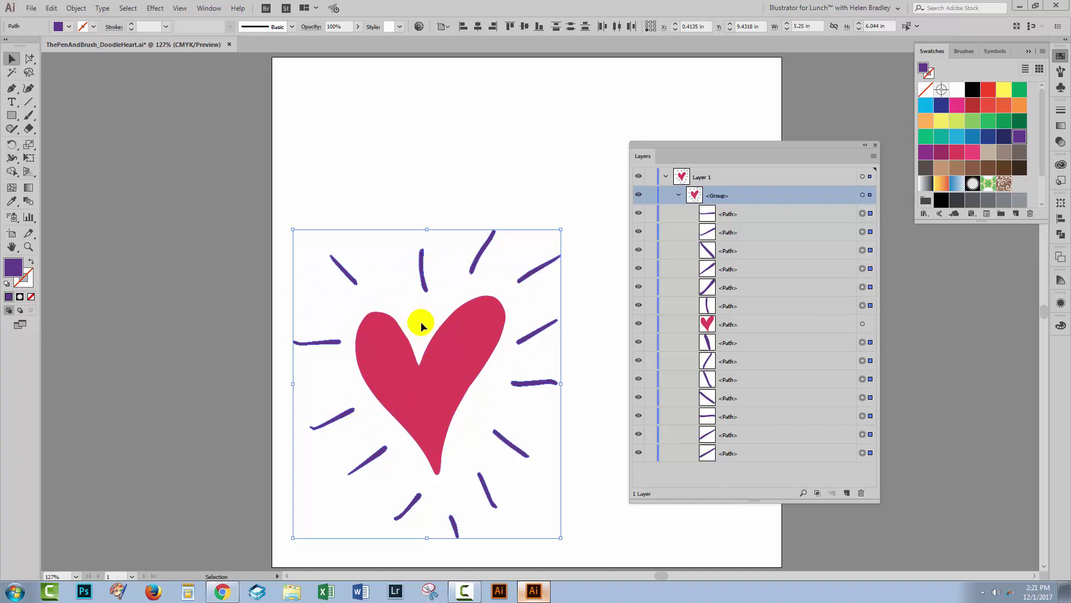
{"action": "left_click", "coordinate": [451, 169]}
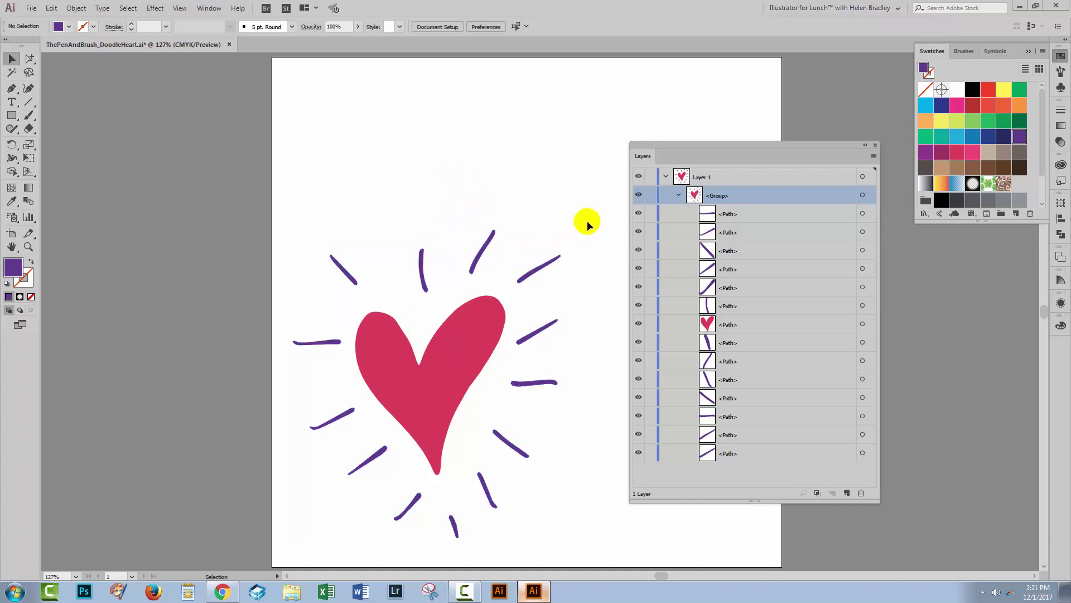
Step: Open the Artistic_ChalkCharcoalPencil brush library and drag a chalk brush sample onto the artboard
{"action": "left_click_drag", "start_coordinate": [664, 146], "coordinate": [779, 204]}
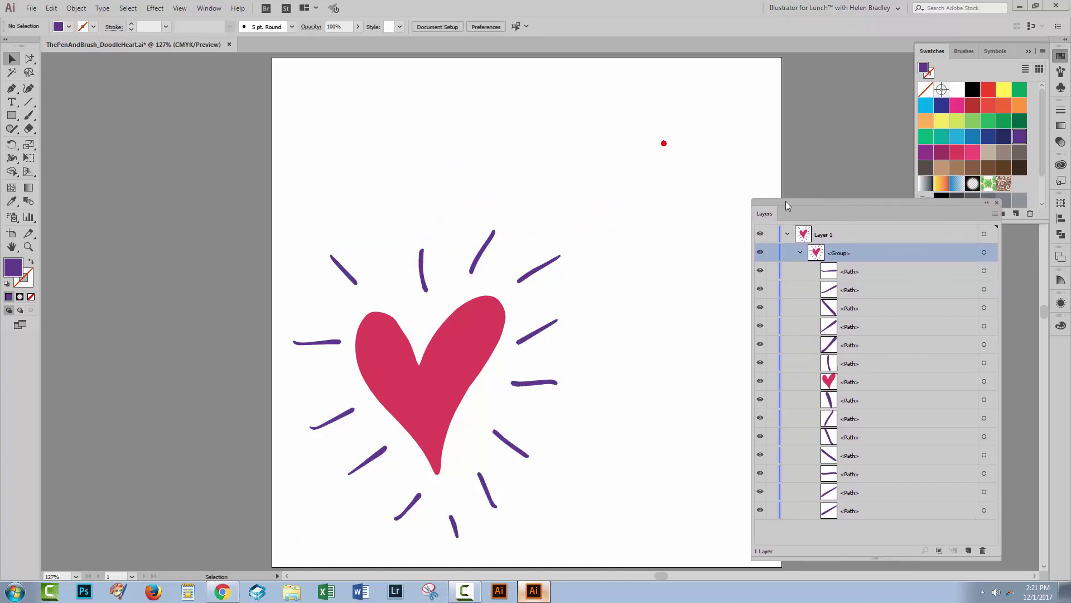
{"action": "left_click", "coordinate": [1061, 71]}
{"action": "left_click", "coordinate": [1042, 51]}
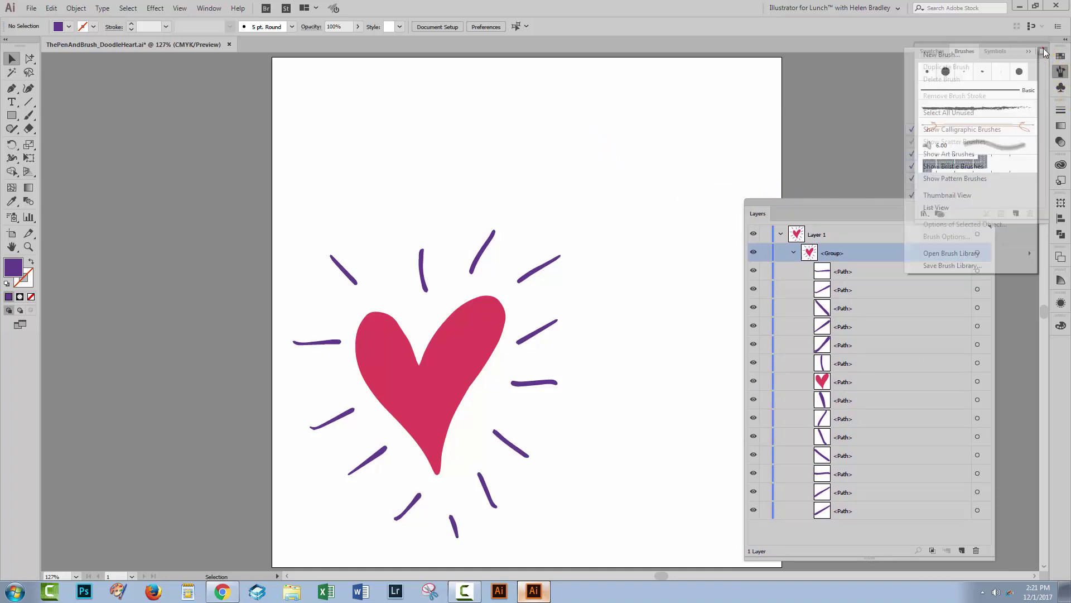
{"action": "mouse_move", "coordinate": [938, 254]}
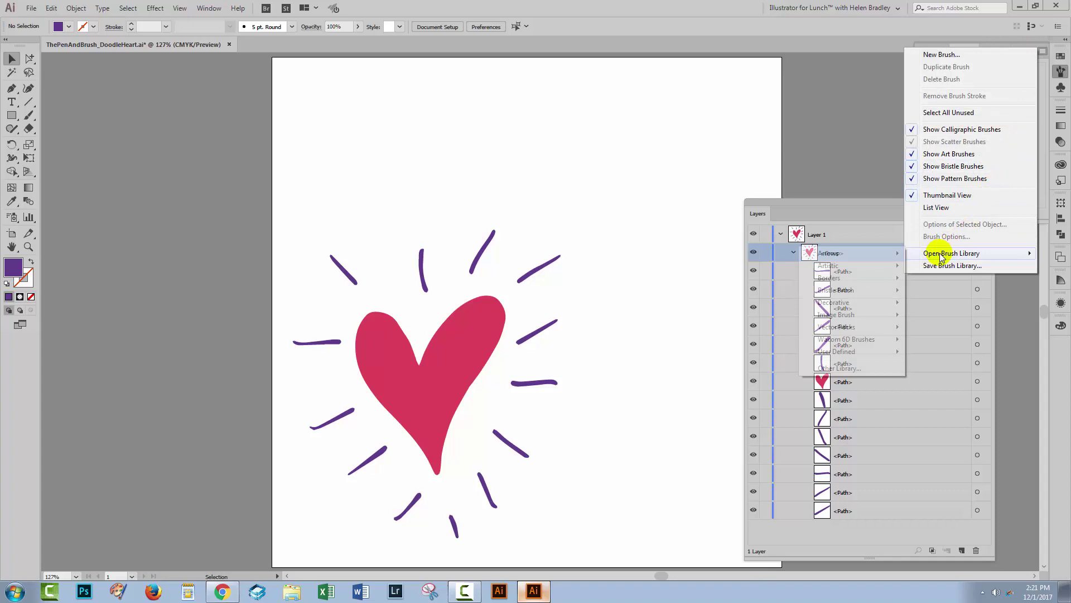
{"action": "mouse_move", "coordinate": [824, 267]}
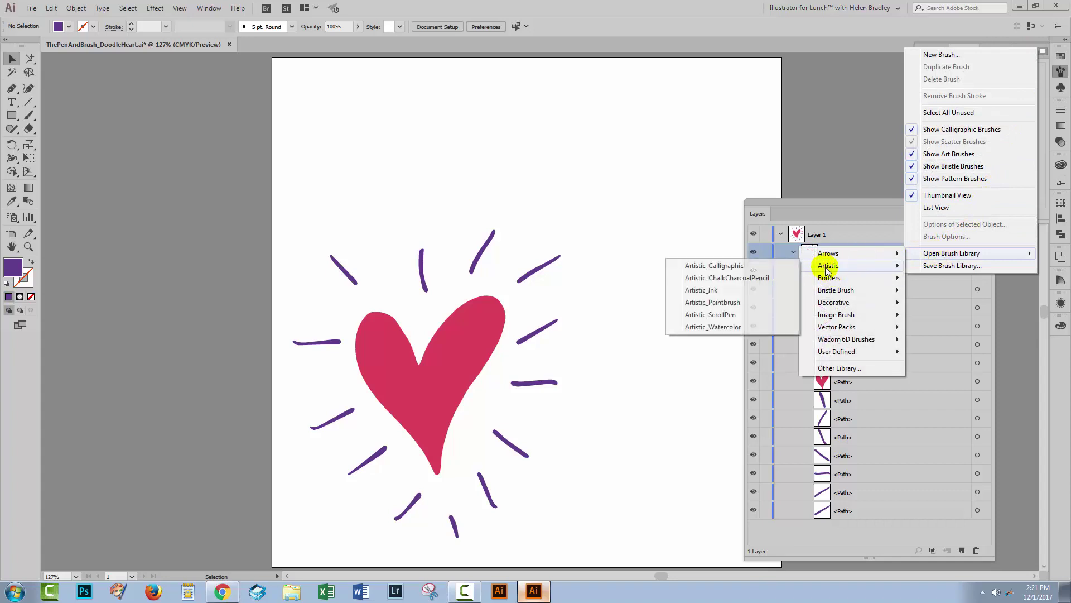
{"action": "left_click", "coordinate": [701, 278]}
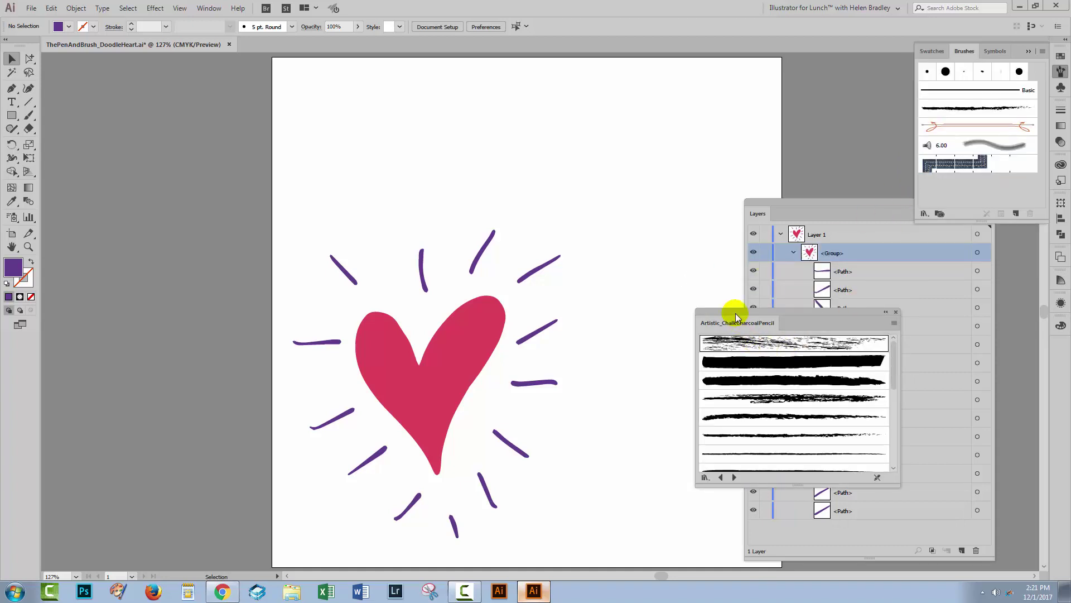
{"action": "left_click_drag", "start_coordinate": [739, 347], "coordinate": [595, 115]}
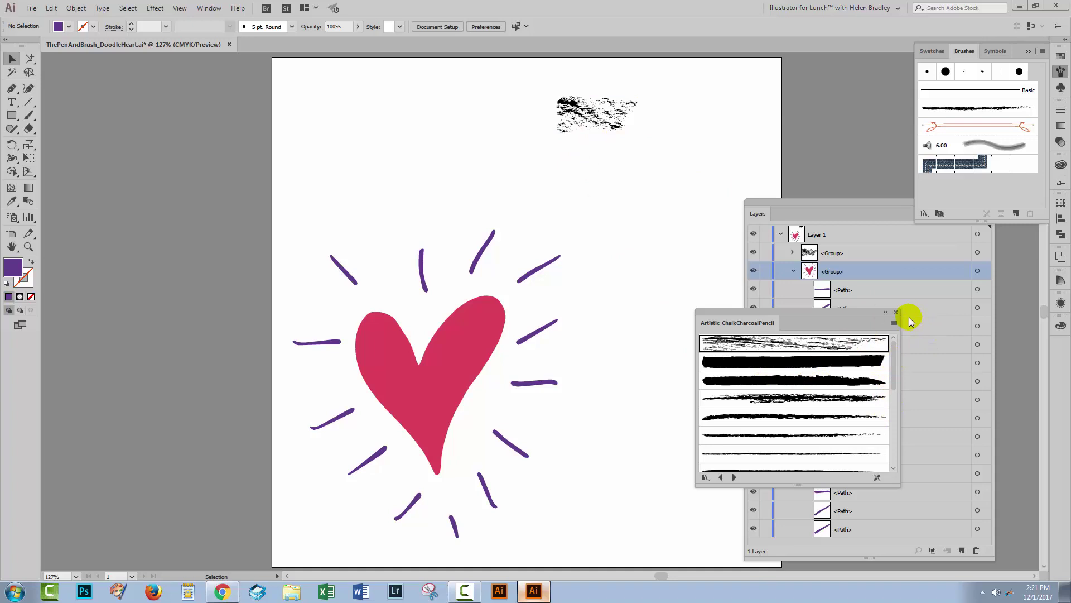
Step: Close the chalk brush library and zoom in closely on the chalk texture stroke
{"action": "left_click", "coordinate": [896, 312]}
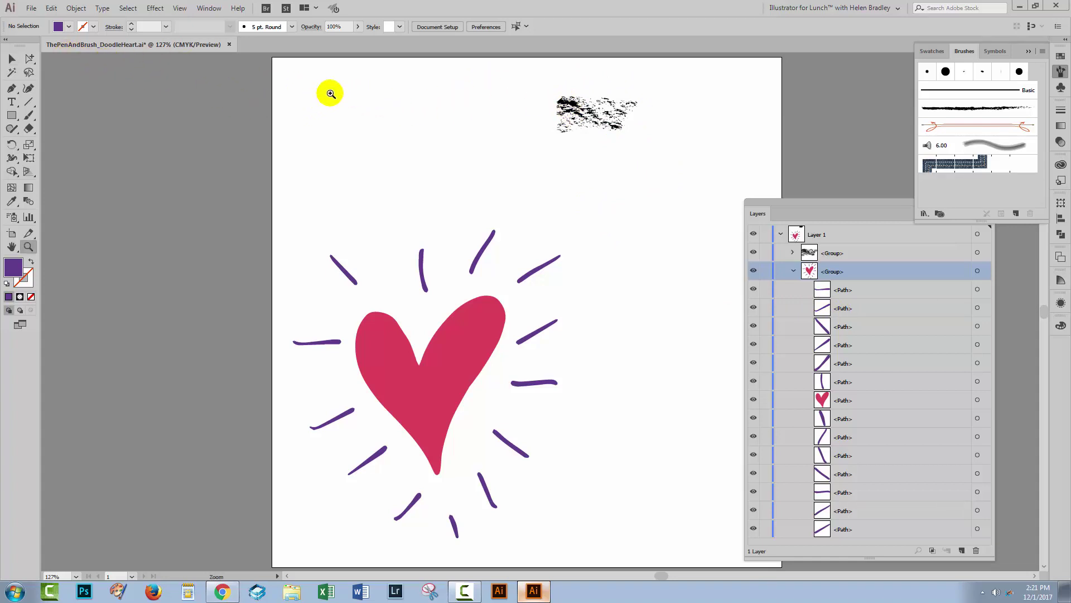
{"action": "key", "text": "z"}
{"action": "left_click_drag", "start_coordinate": [548, 78], "coordinate": [684, 185]}
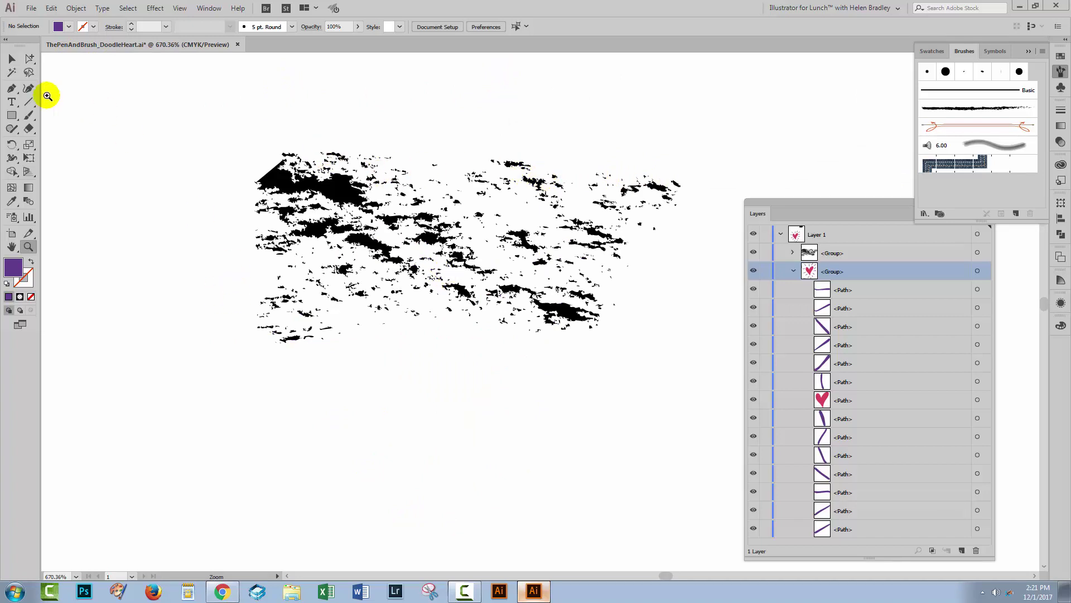
{"action": "left_click_drag", "start_coordinate": [29, 61], "coordinate": [63, 73]}
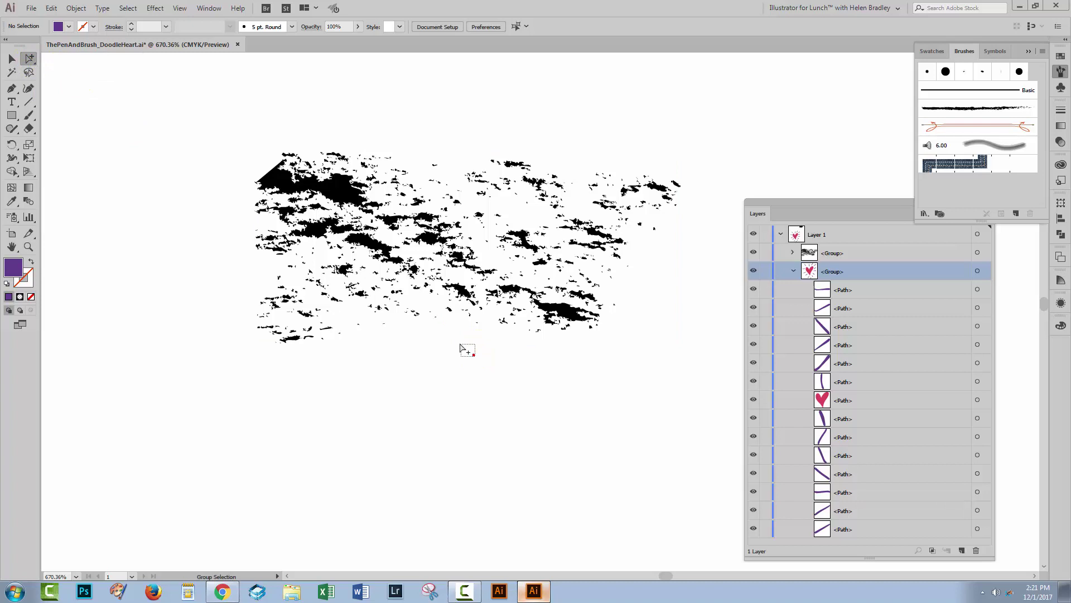
{"action": "left_click_drag", "start_coordinate": [461, 345], "coordinate": [440, 338]}
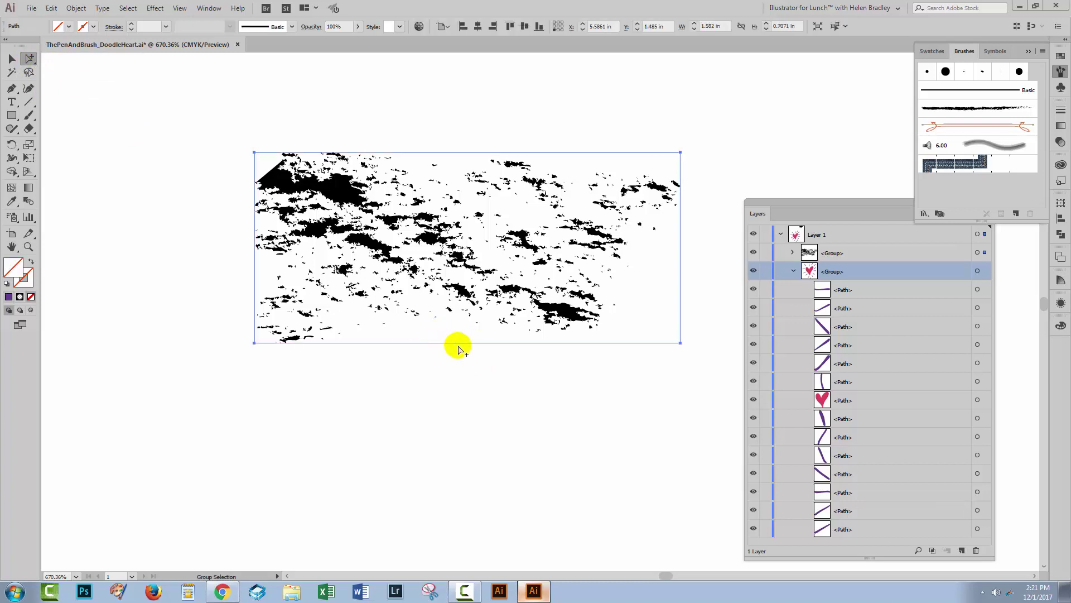
{"action": "left_click", "coordinate": [10, 60]}
{"action": "left_click", "coordinate": [377, 274]}
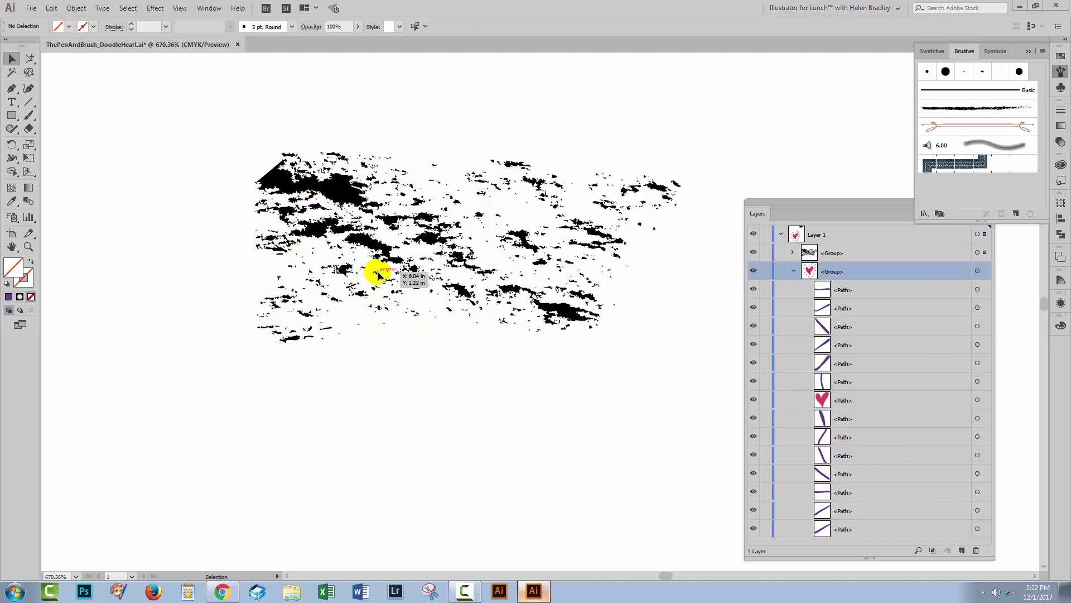
Step: With Group Selection, delete five heavy black blobs from the chalk texture
{"action": "left_click", "coordinate": [28, 59], "text": "alt"}
{"action": "left_click_drag", "start_coordinate": [28, 59], "coordinate": [56, 74]}
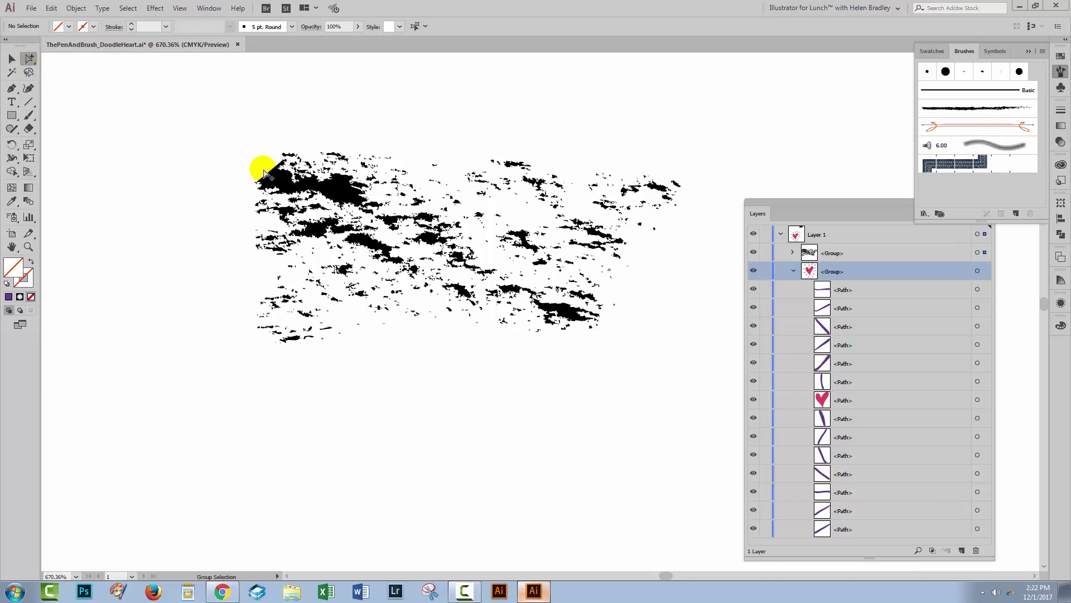
{"action": "left_click", "coordinate": [278, 179]}
{"action": "left_click", "coordinate": [278, 179]}
{"action": "key", "text": "Delete"}
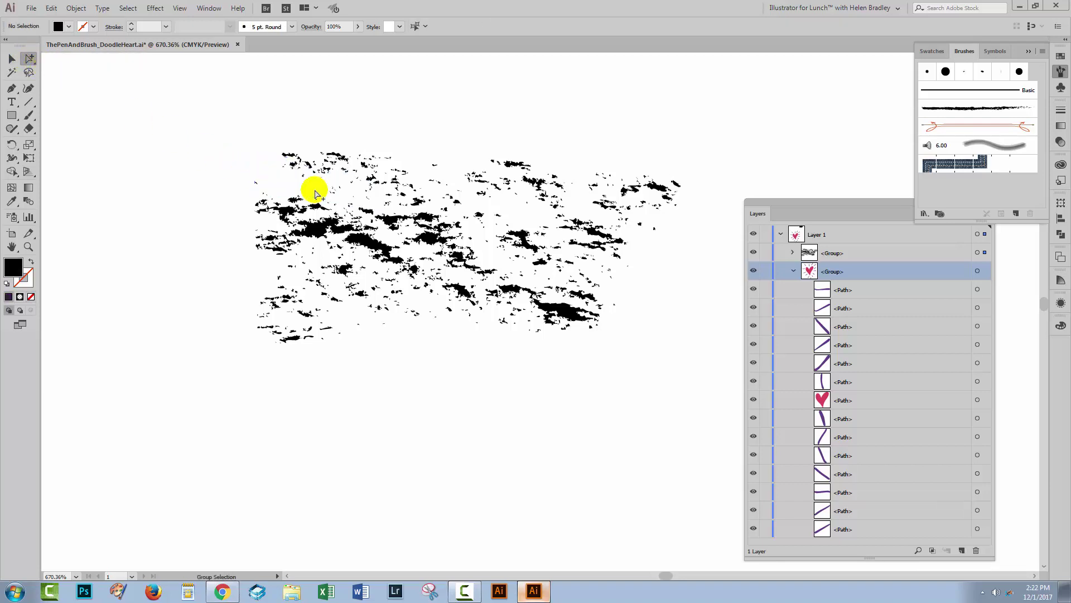
{"action": "left_click", "coordinate": [316, 230]}
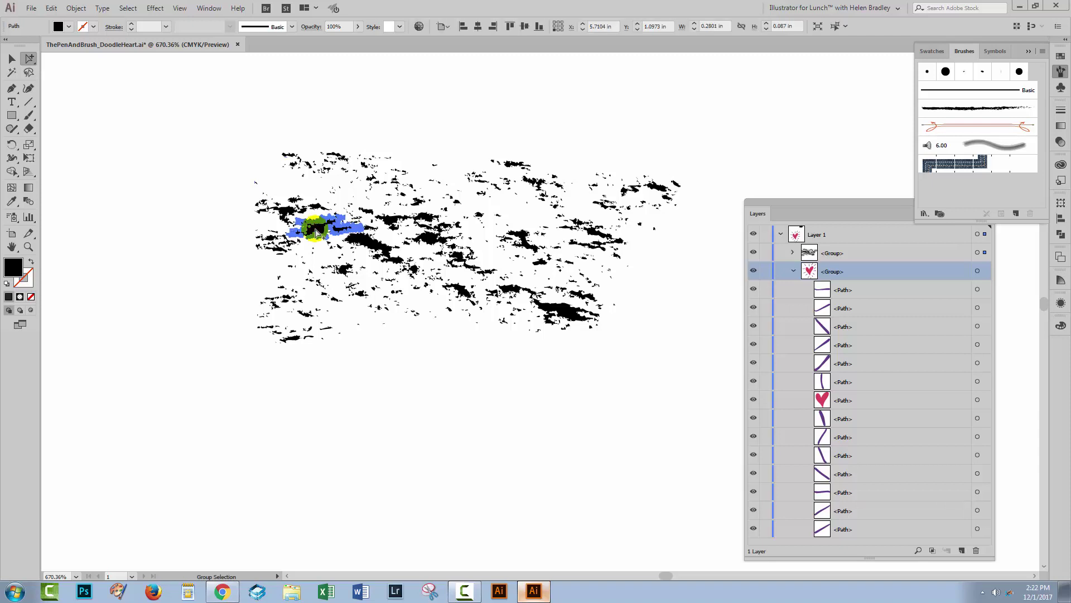
{"action": "key", "text": "Delete"}
{"action": "left_click", "coordinate": [365, 246]}
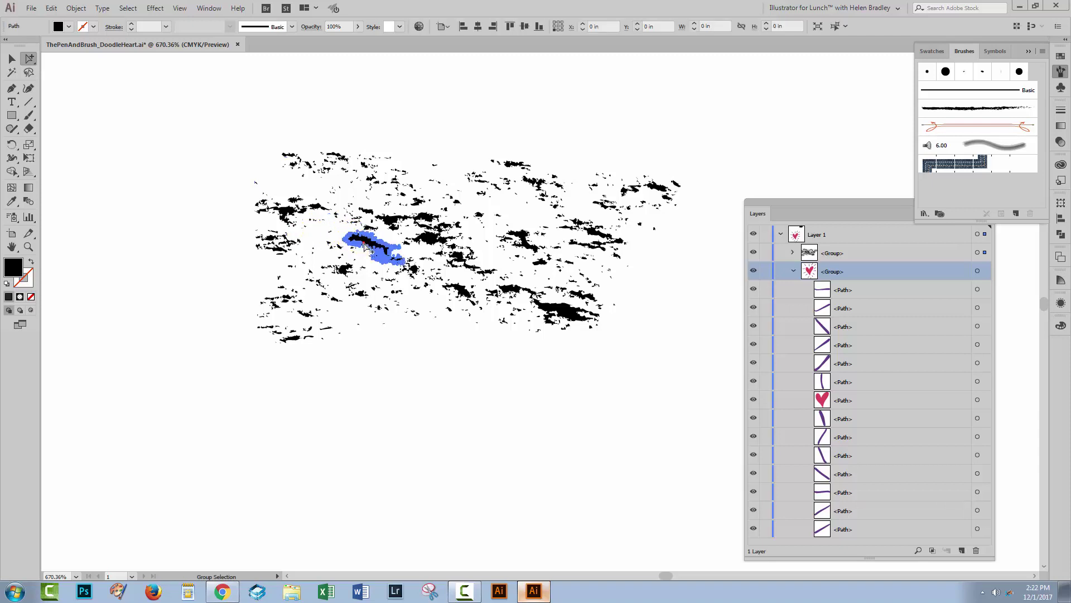
{"action": "key", "text": "Delete"}
{"action": "left_click", "coordinate": [427, 239]}
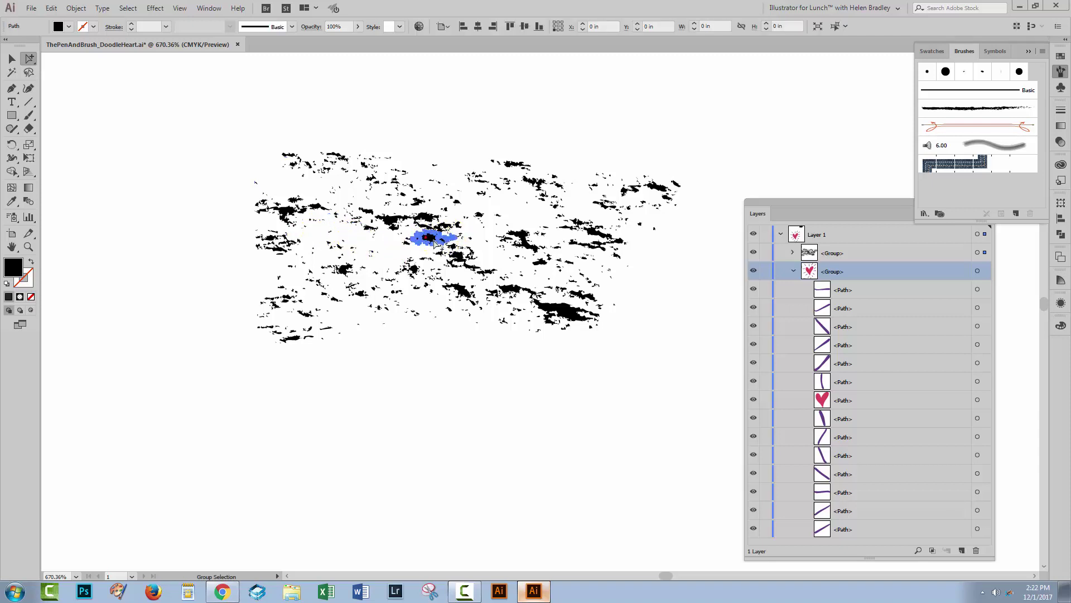
{"action": "key", "text": "Delete"}
{"action": "left_click", "coordinate": [568, 323]}
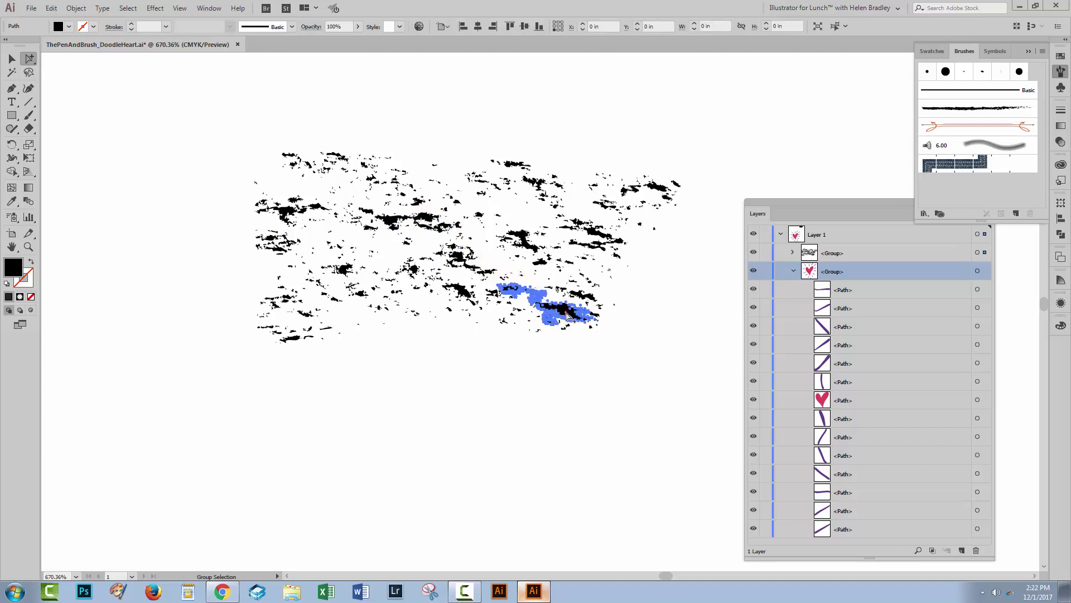
{"action": "key", "text": "Delete"}
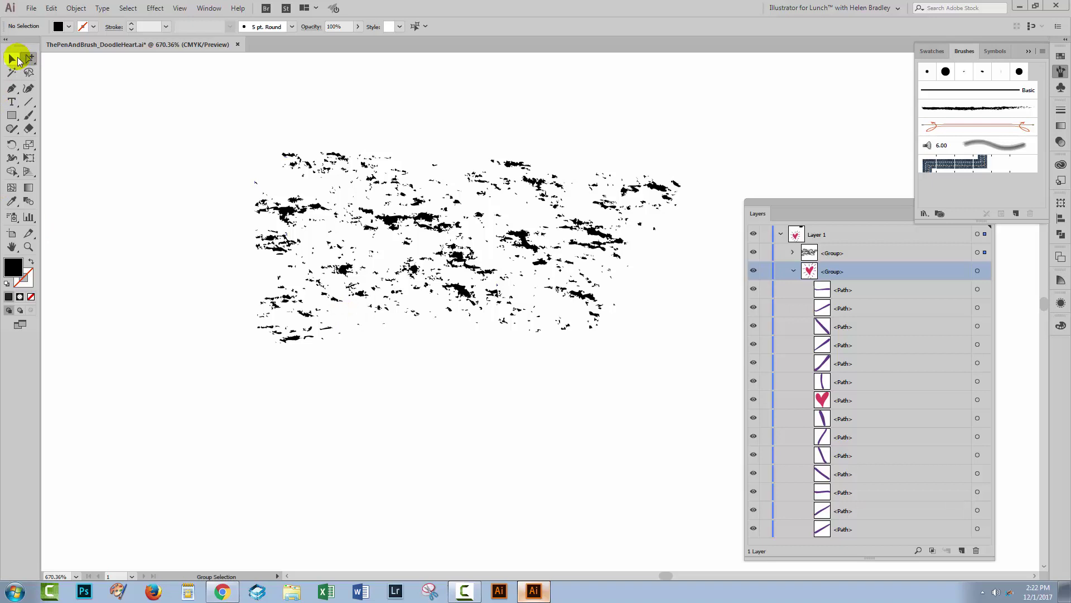
Step: Select the whole chalk texture, fit the artboard in view, and Alt-drag a copy slightly lower
{"action": "left_click", "coordinate": [14, 59]}
{"action": "left_click_drag", "start_coordinate": [162, 100], "coordinate": [668, 355]}
{"action": "key", "text": "ctrl+0"}
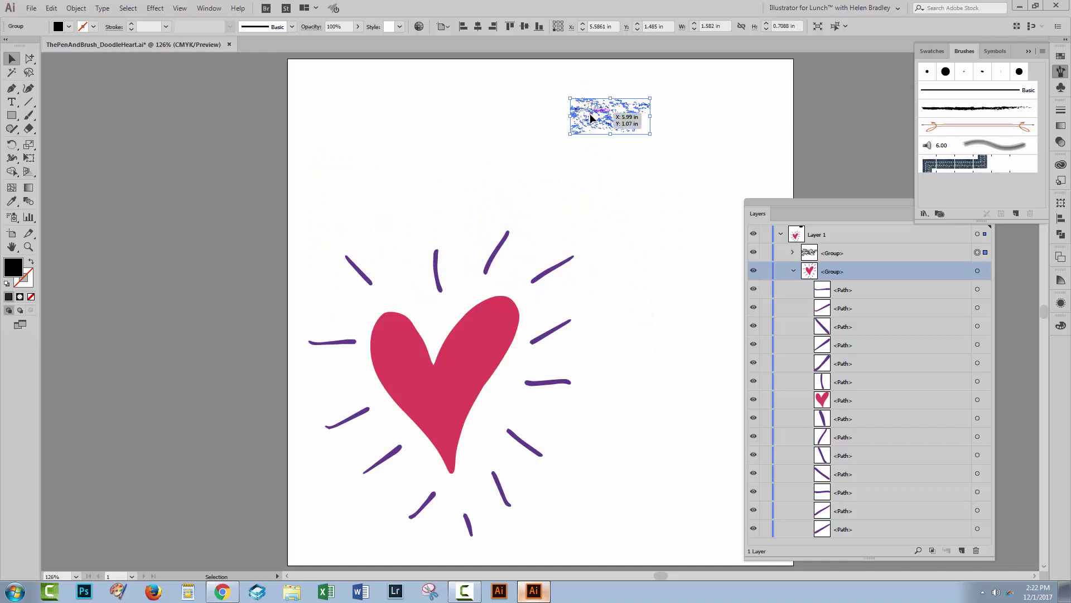
{"action": "left_click_drag", "start_coordinate": [594, 116], "coordinate": [598, 146]}
Step: Drop the texture copy and select both chalk texture groups
{"action": "left_click", "coordinate": [555, 148]}
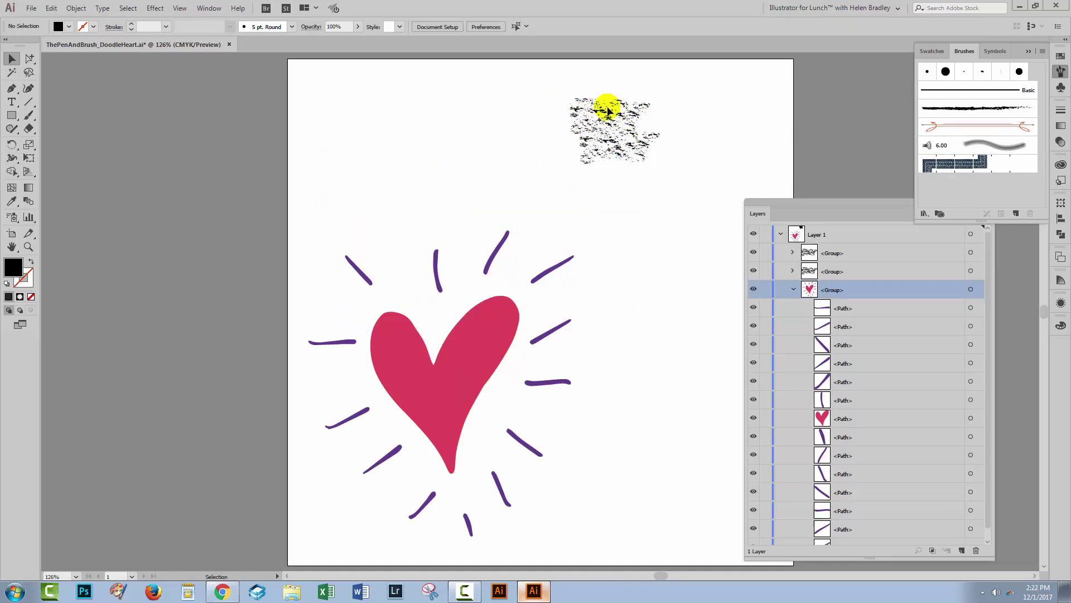
{"action": "left_click_drag", "start_coordinate": [550, 81], "coordinate": [664, 172]}
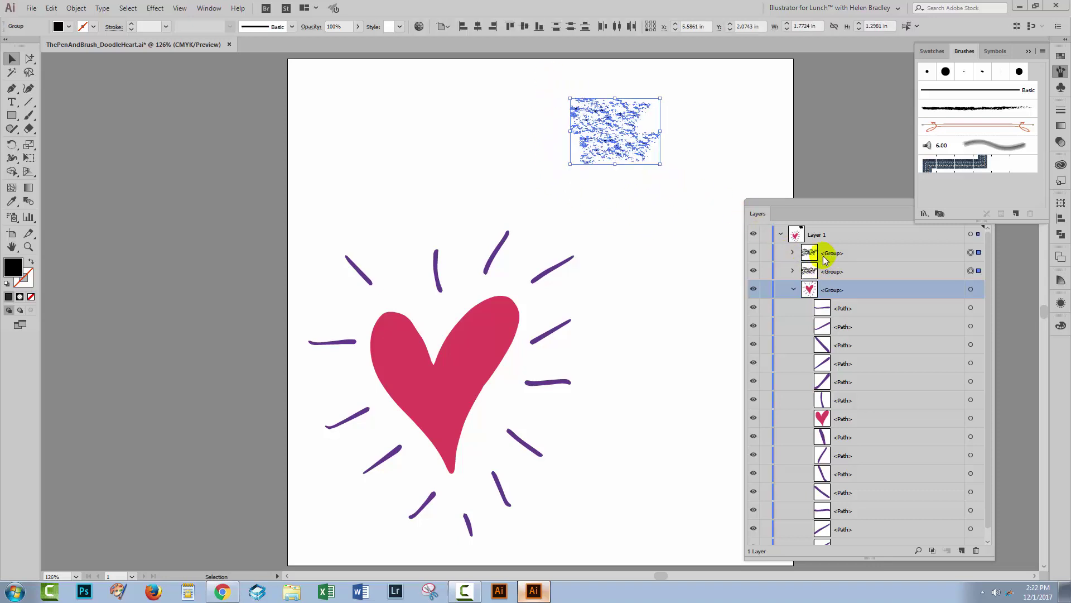
{"action": "left_click", "coordinate": [892, 253]}
{"action": "left_click", "coordinate": [894, 271]}
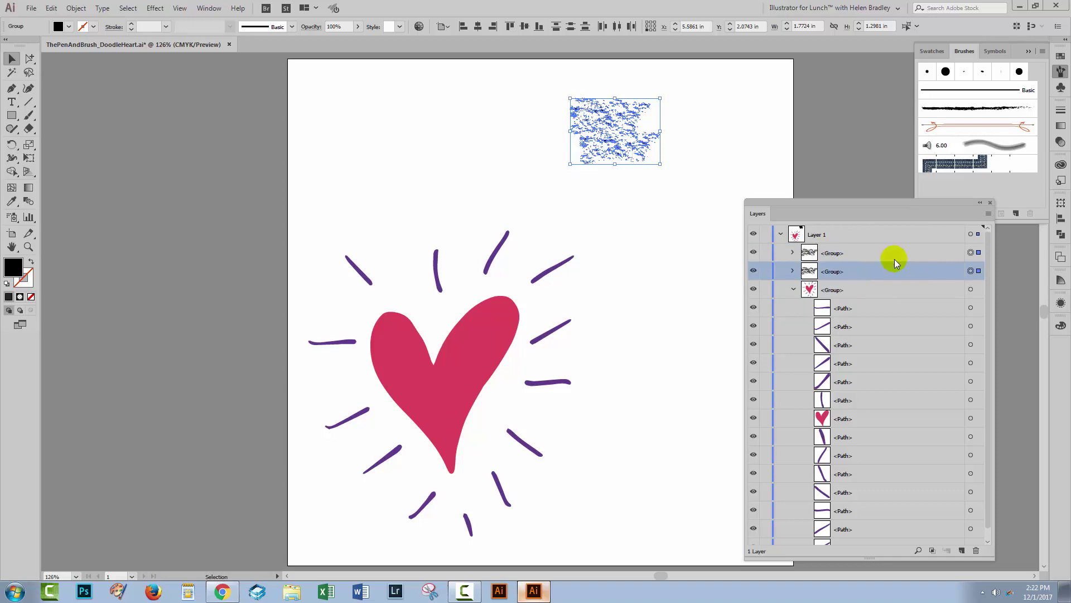
{"action": "left_click", "coordinate": [894, 256]}
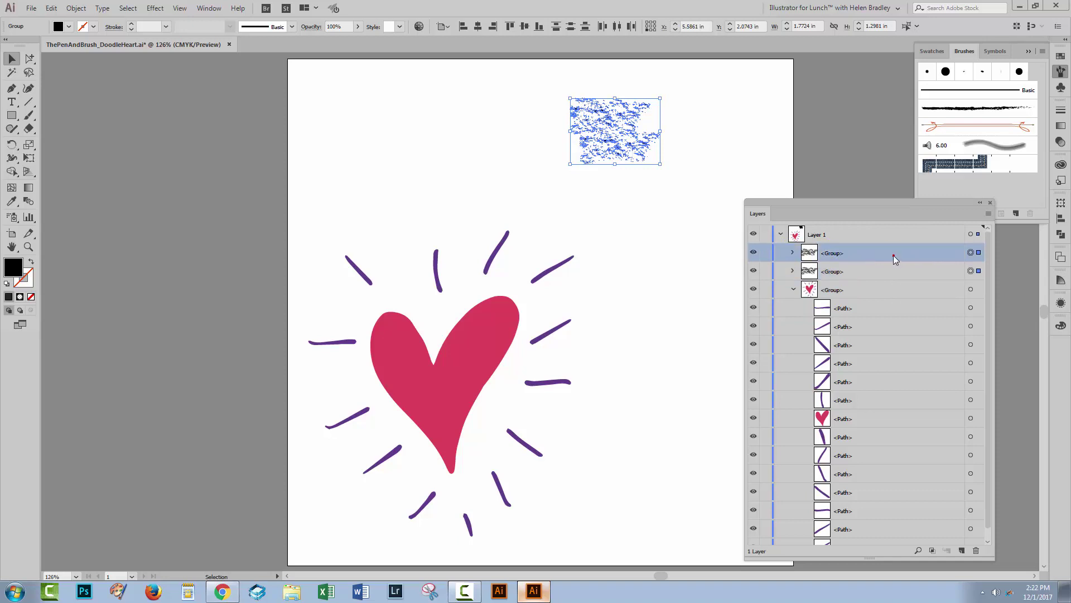
Step: Ungroup both textures and regroup all their paths into one group, then deselect
{"action": "left_click", "coordinate": [71, 6]}
{"action": "left_click", "coordinate": [84, 62]}
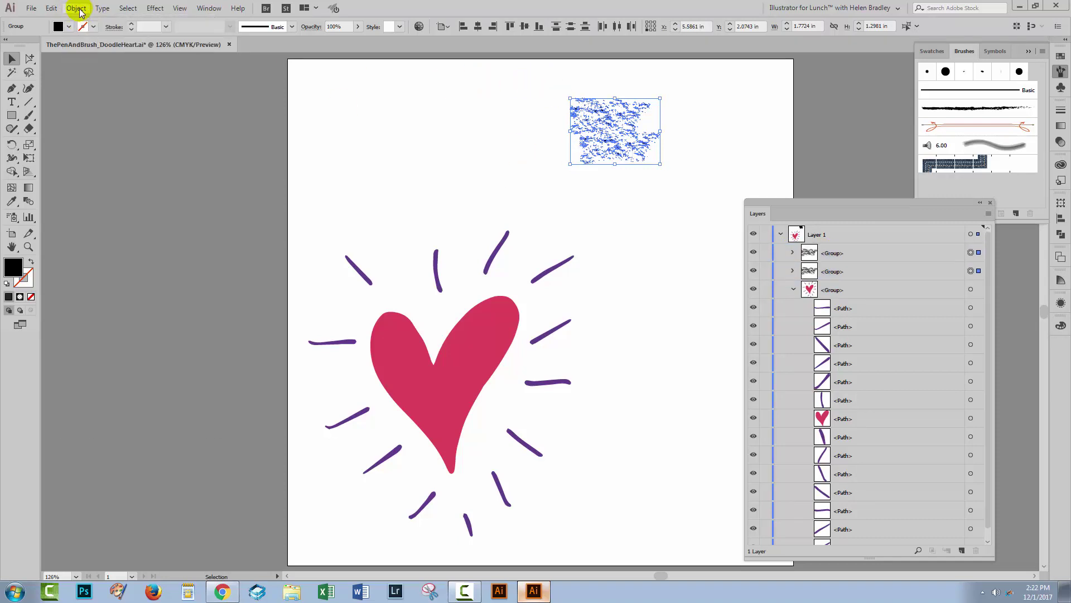
{"action": "left_click", "coordinate": [76, 8]}
{"action": "left_click", "coordinate": [77, 8]}
{"action": "left_click", "coordinate": [77, 8]}
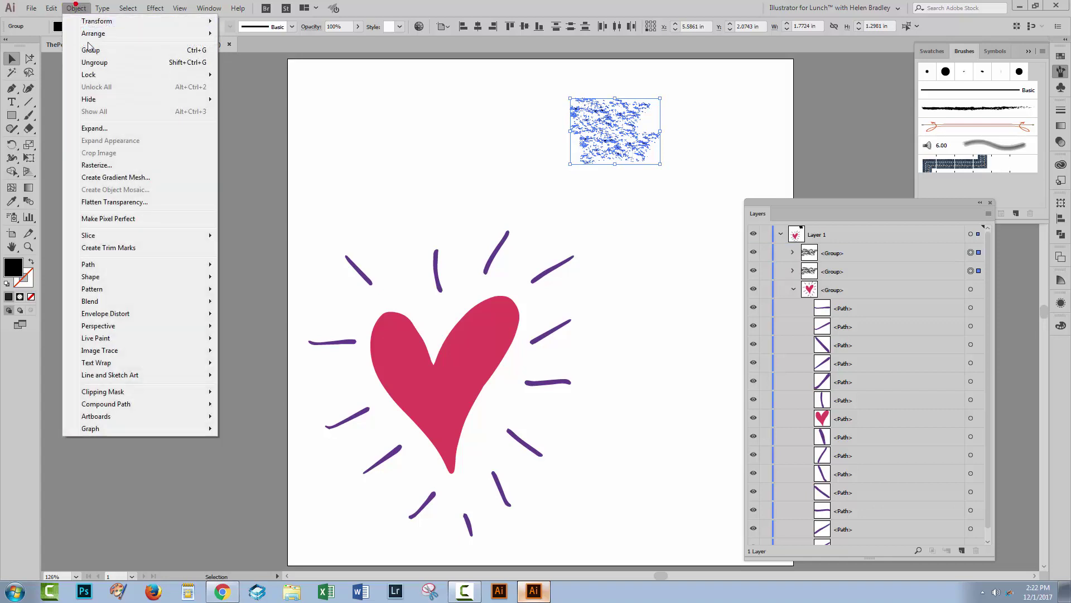
{"action": "left_click", "coordinate": [90, 62]}
{"action": "left_click", "coordinate": [76, 9]}
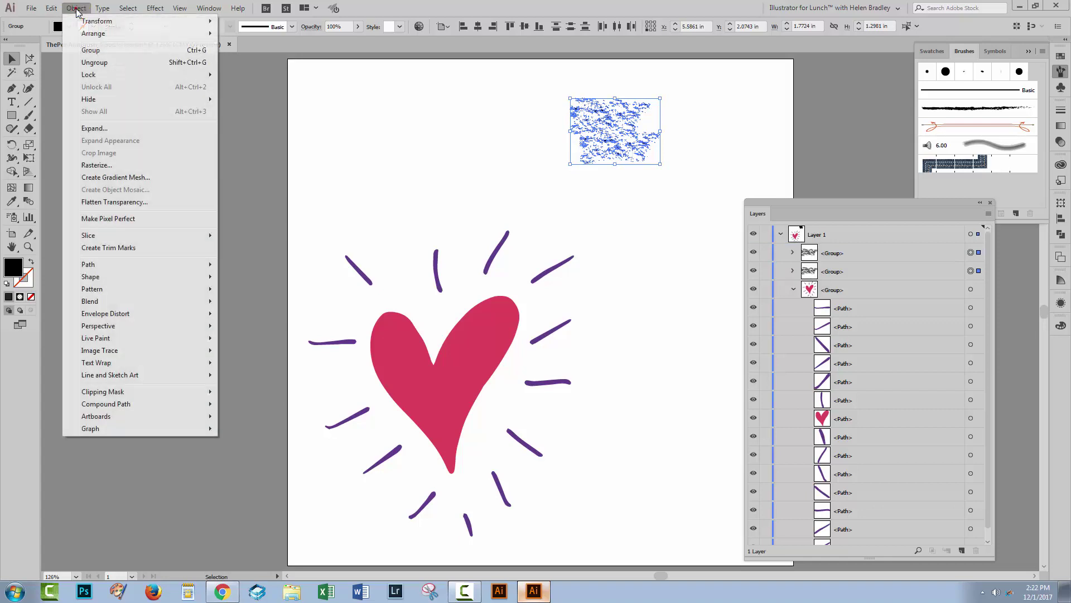
{"action": "left_click", "coordinate": [87, 63]}
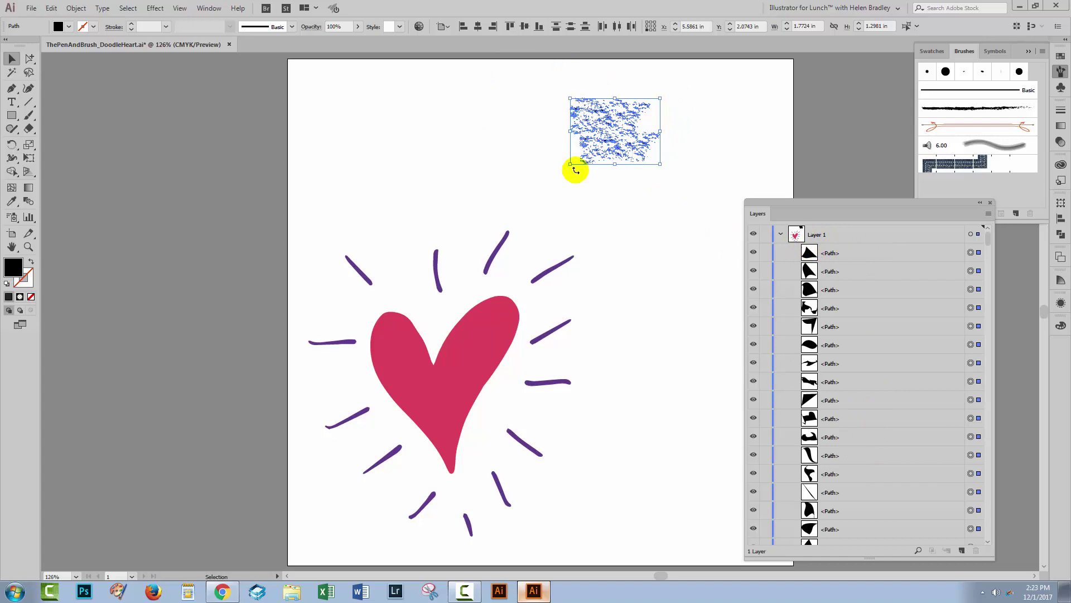
{"action": "left_click", "coordinate": [72, 10]}
{"action": "left_click", "coordinate": [86, 47]}
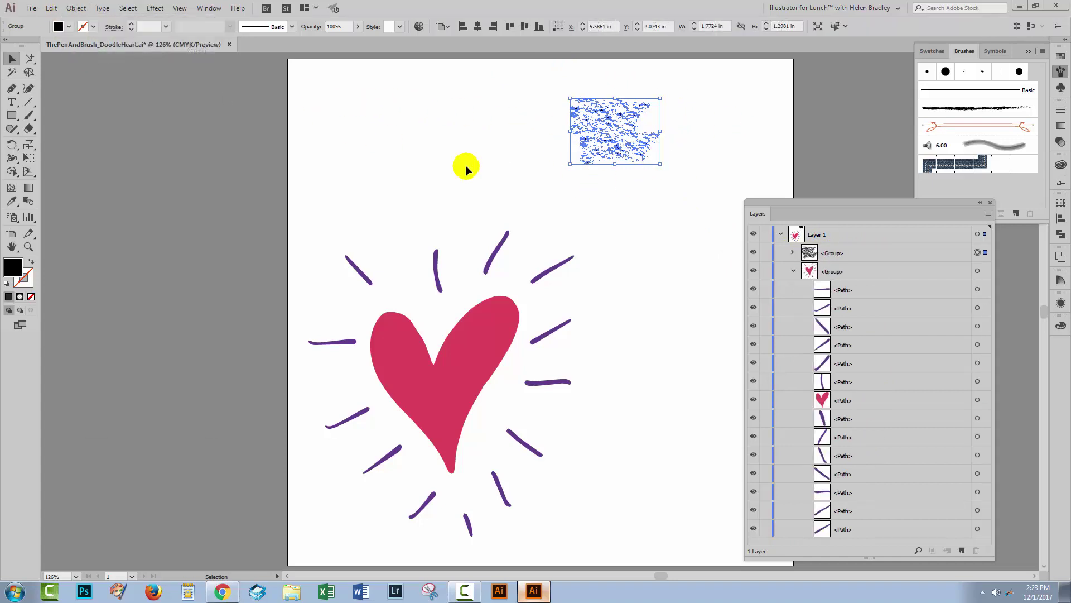
{"action": "left_click", "coordinate": [560, 209]}
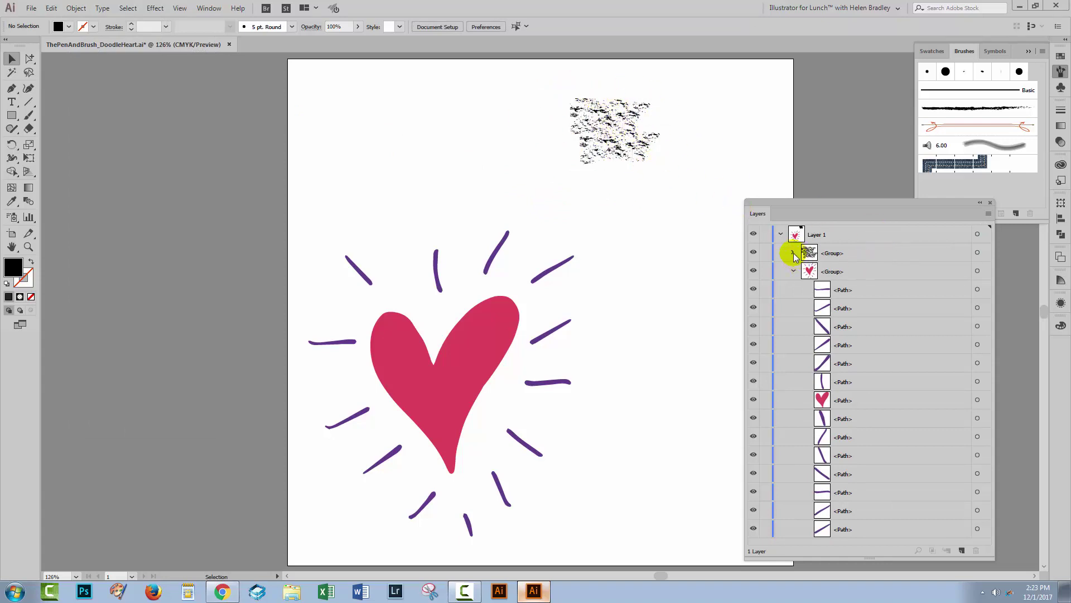
Step: Enlarge the combined chalk texture, stretching it taller and wider to the left
{"action": "left_click", "coordinate": [793, 252]}
{"action": "left_click", "coordinate": [792, 253]}
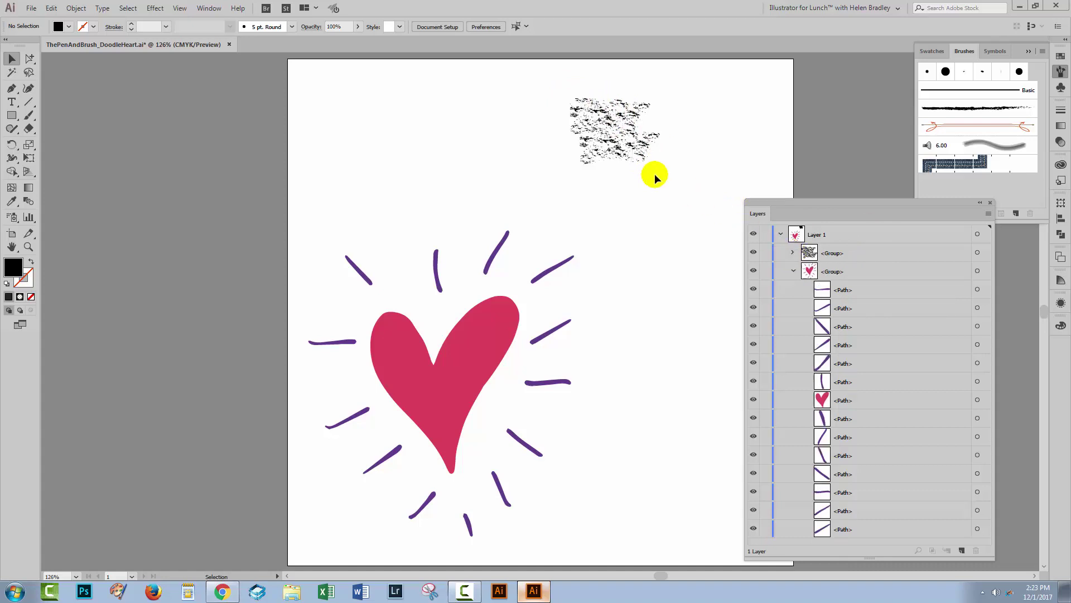
{"action": "left_click_drag", "start_coordinate": [682, 195], "coordinate": [560, 109]}
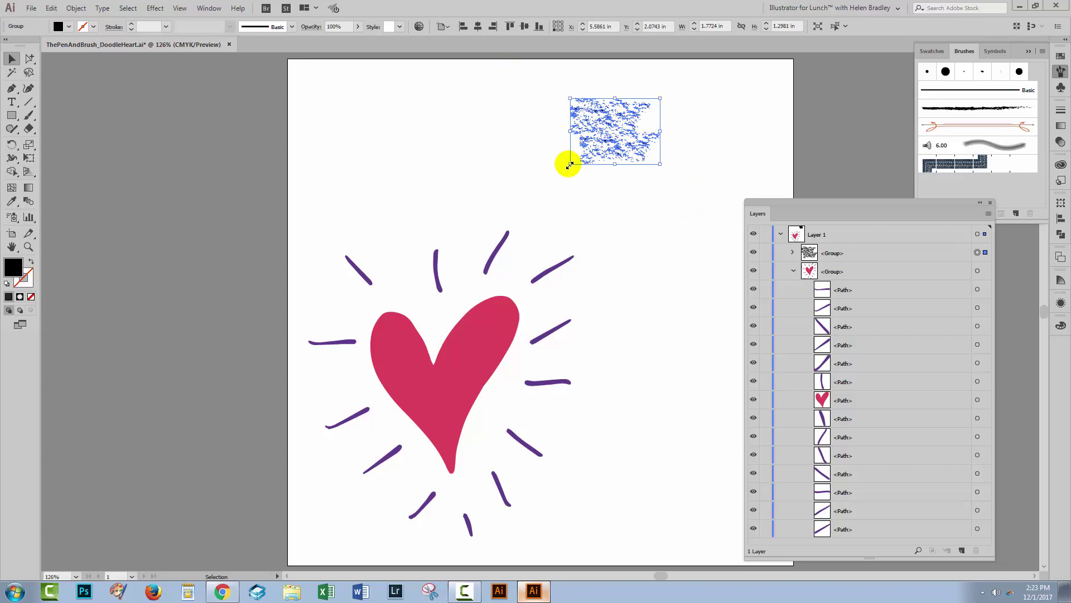
{"action": "left_click_drag", "start_coordinate": [569, 165], "coordinate": [485, 225]}
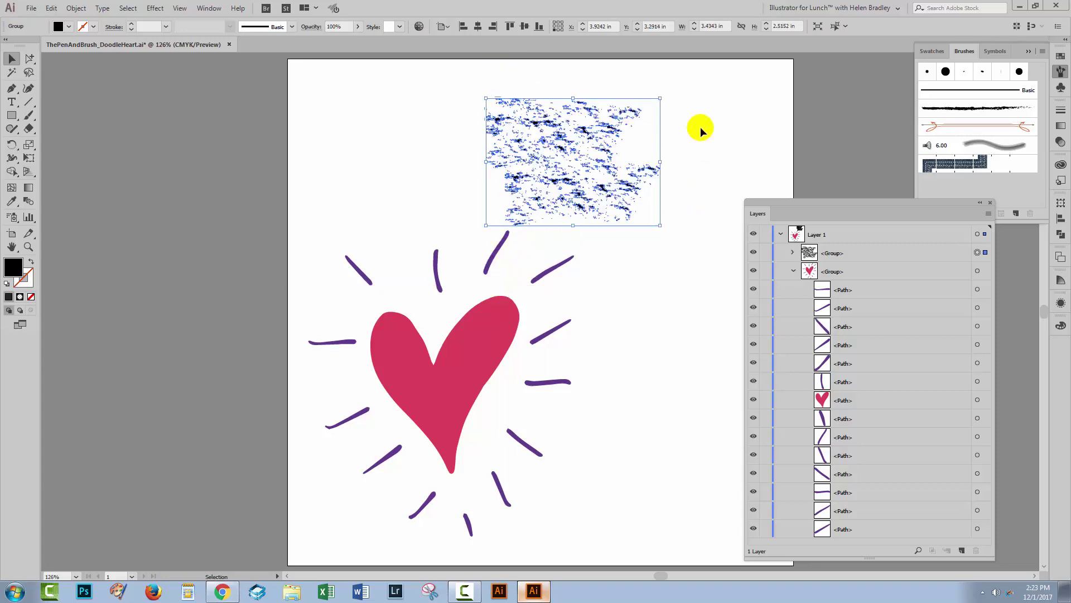
{"action": "left_click_drag", "start_coordinate": [659, 97], "coordinate": [744, 44]}
{"action": "scroll", "coordinate": [642, 391], "scroll_direction": "down", "scroll_amount": 2}
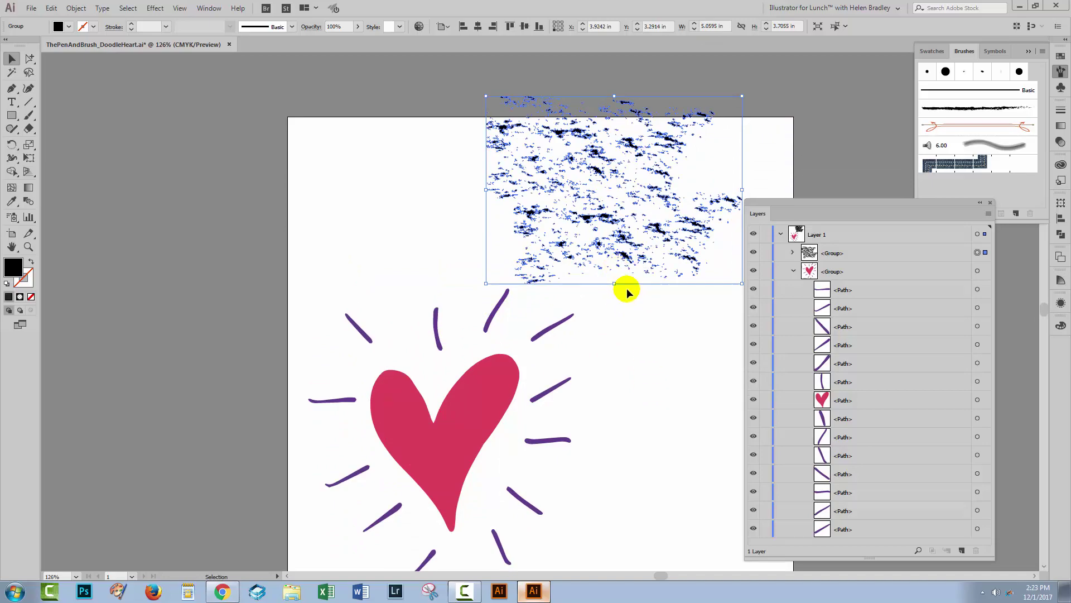
{"action": "left_click_drag", "start_coordinate": [616, 284], "coordinate": [615, 354]}
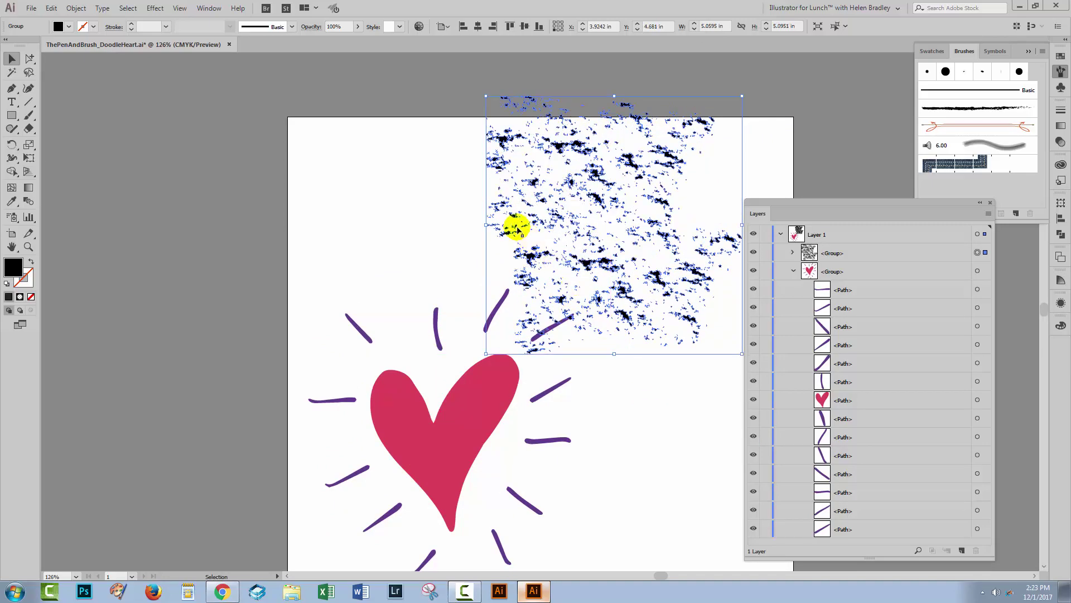
{"action": "left_click_drag", "start_coordinate": [486, 227], "coordinate": [413, 226]}
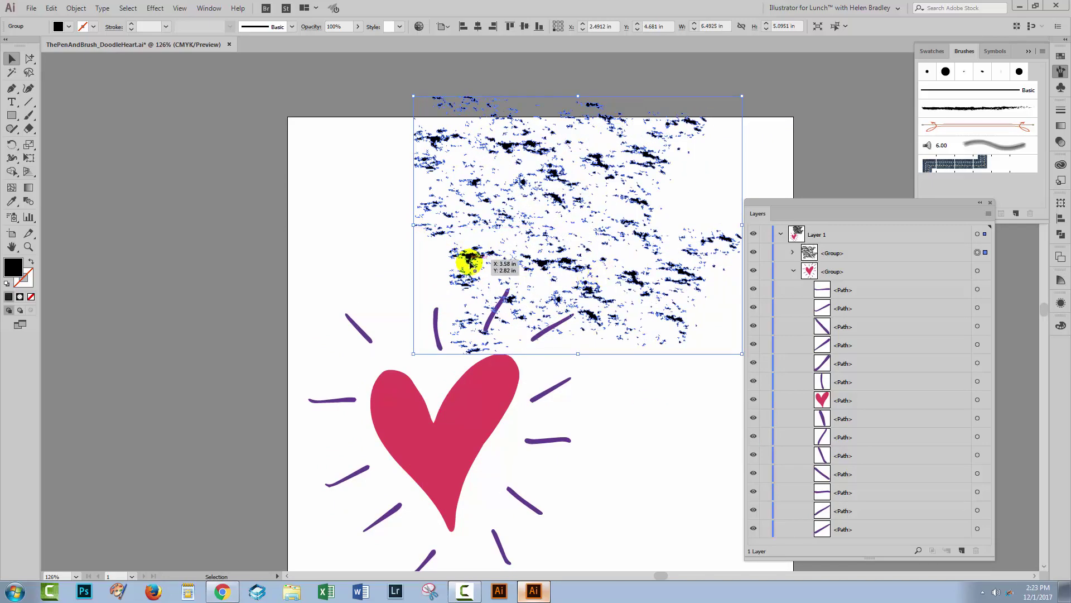
Step: Move the texture over the heart and adjust its width to cover the right-hand dashes
{"action": "left_click_drag", "start_coordinate": [812, 202], "coordinate": [927, 217]}
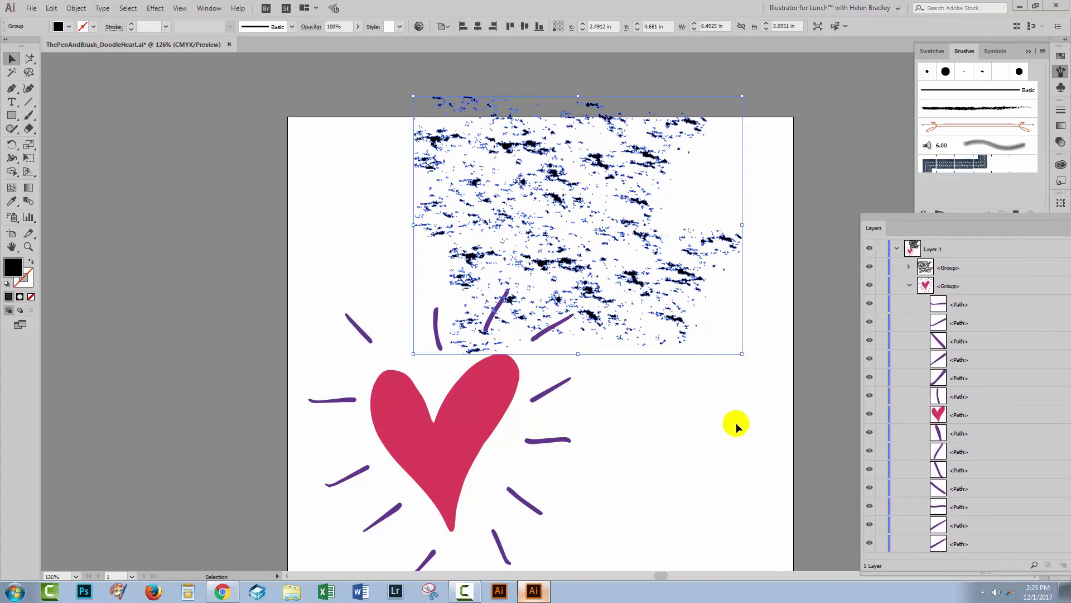
{"action": "scroll", "coordinate": [736, 423], "scroll_direction": "down", "scroll_amount": 1}
{"action": "left_click_drag", "start_coordinate": [557, 301], "coordinate": [460, 537]}
{"action": "scroll", "coordinate": [678, 530], "scroll_direction": "down", "scroll_amount": 4}
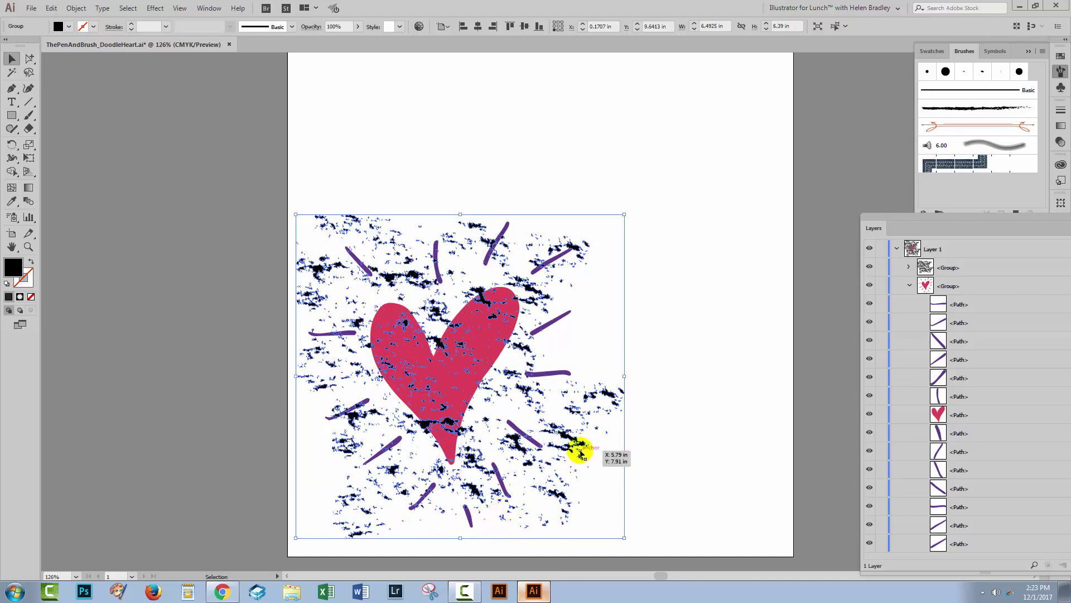
{"action": "left_click_drag", "start_coordinate": [624, 375], "coordinate": [666, 376]}
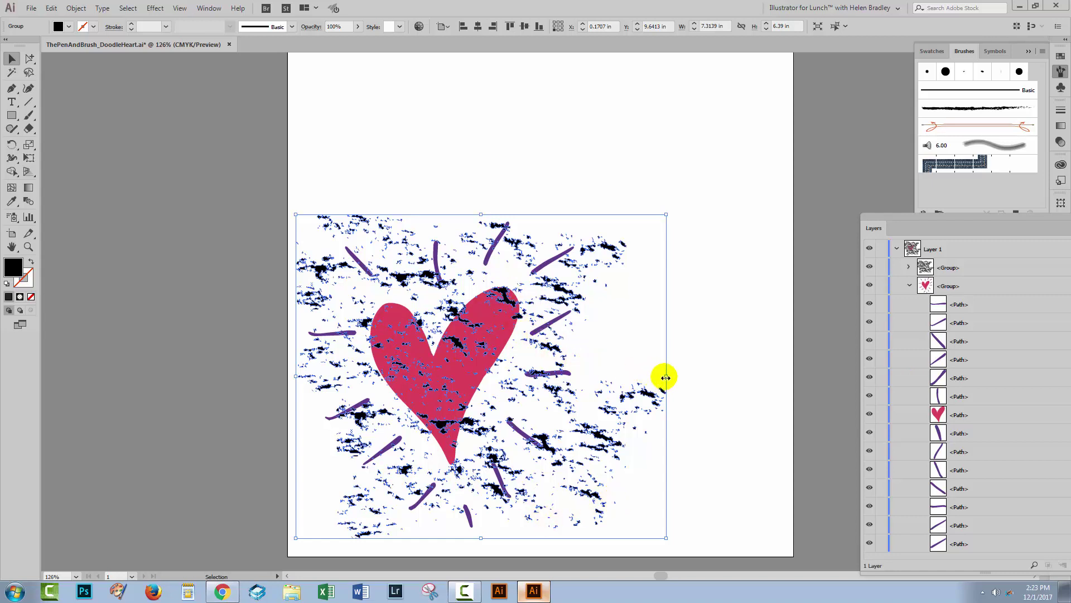
{"action": "left_click_drag", "start_coordinate": [666, 377], "coordinate": [661, 376]}
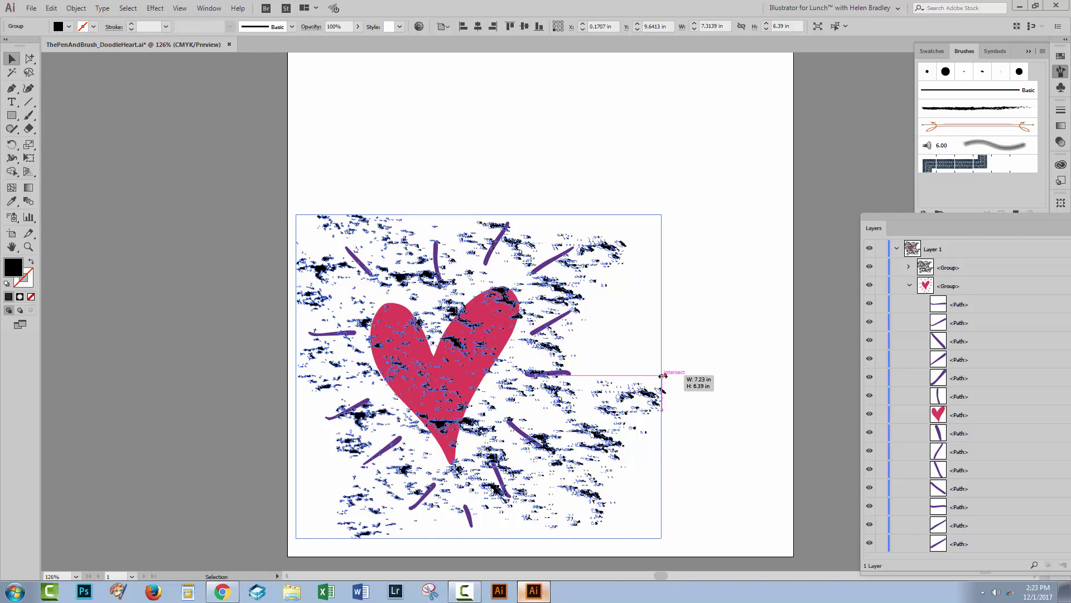
Step: Cut the chalk texture to the clipboard and marquee-select the heart and dashes artwork
{"action": "left_click", "coordinate": [50, 10]}
{"action": "left_click", "coordinate": [71, 44]}
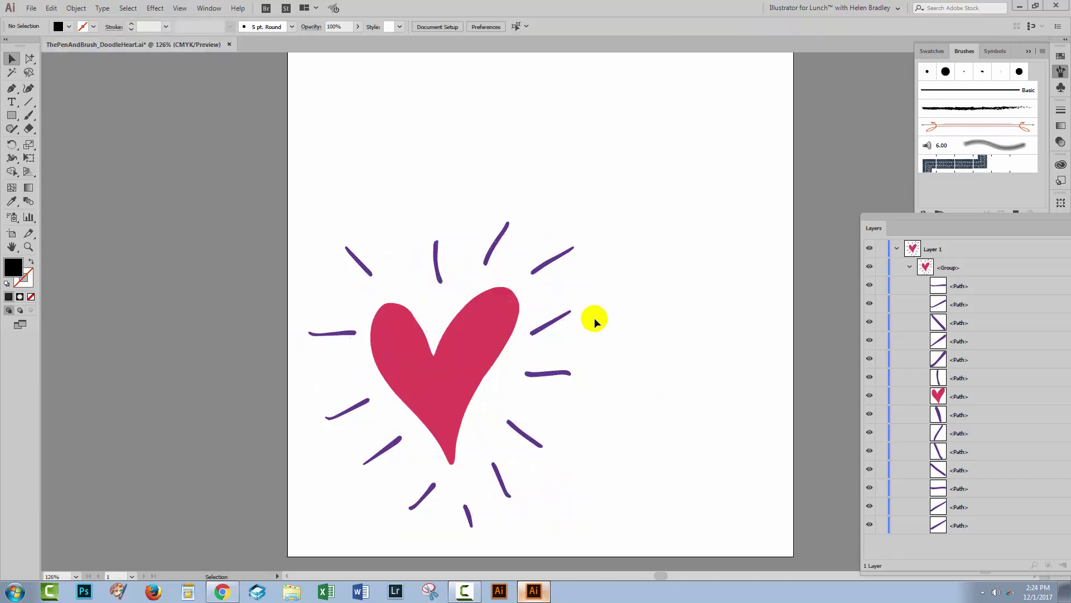
{"action": "left_click_drag", "start_coordinate": [334, 226], "coordinate": [588, 483]}
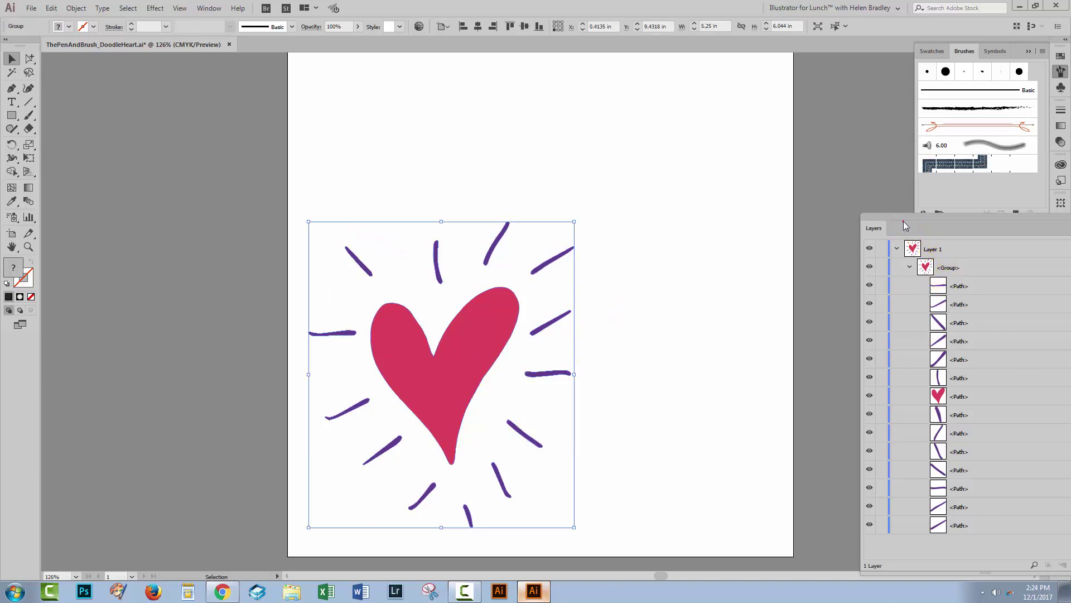
Step: Float the Layers panel and bring up the Transparency panel floating over the artboard
{"action": "left_click_drag", "start_coordinate": [912, 232], "coordinate": [811, 221]}
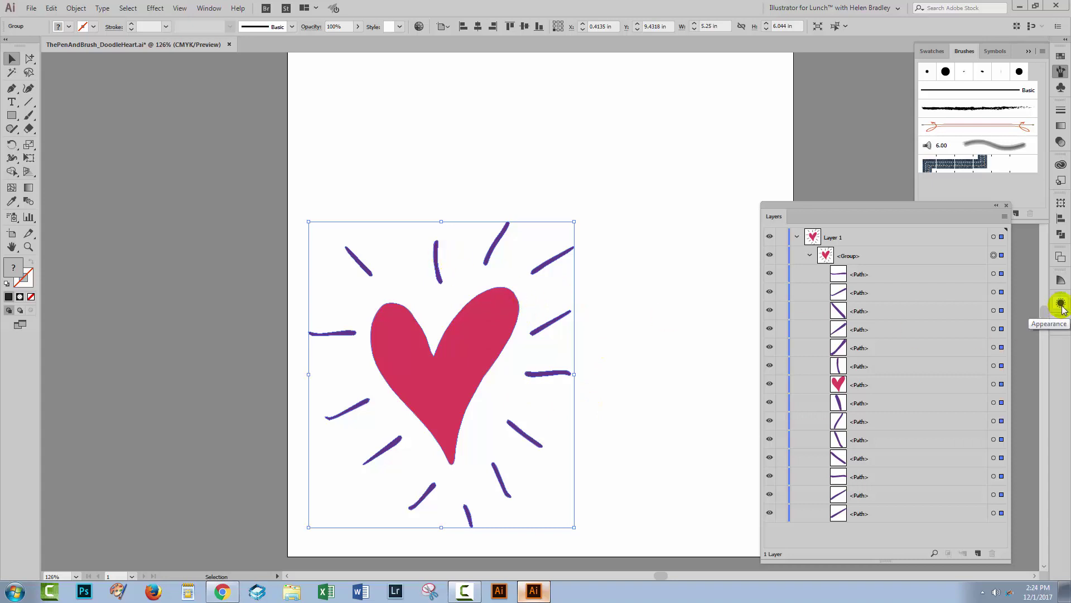
{"action": "left_click", "coordinate": [200, 9]}
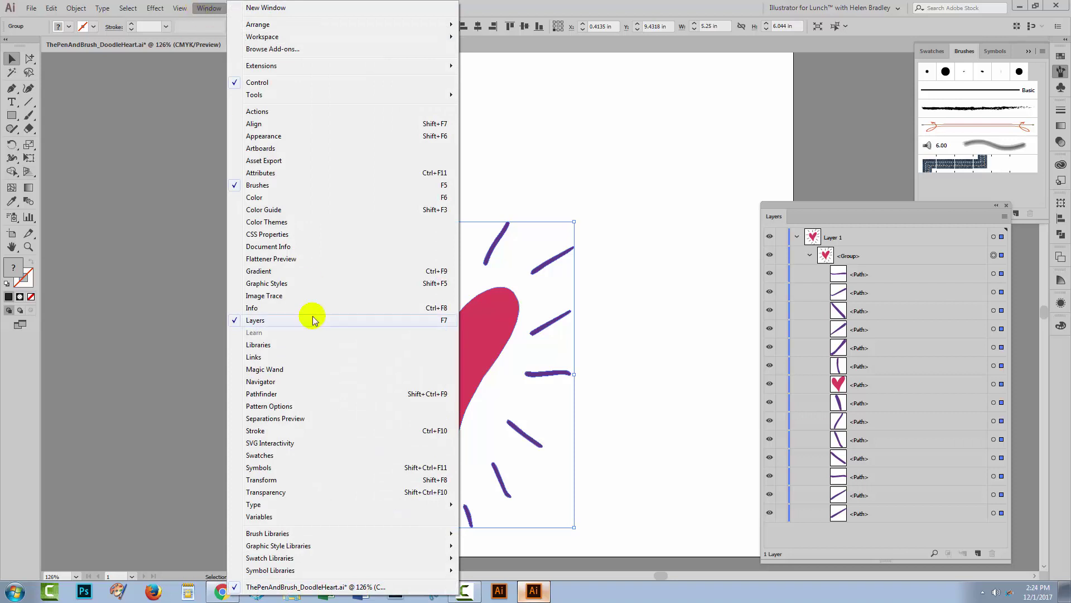
{"action": "left_click", "coordinate": [281, 492]}
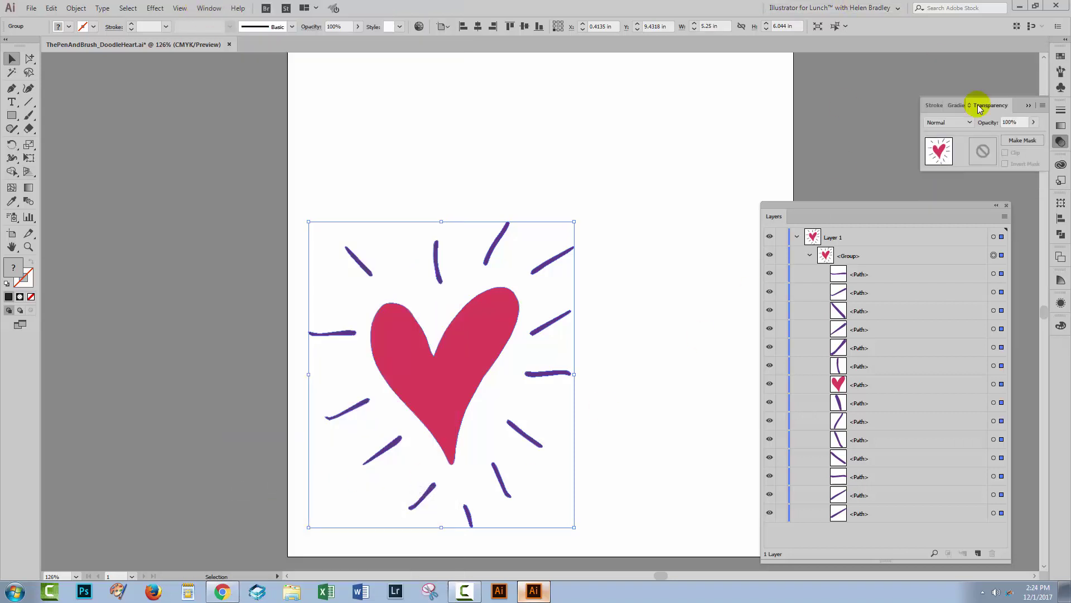
{"action": "left_click_drag", "start_coordinate": [975, 104], "coordinate": [573, 92]}
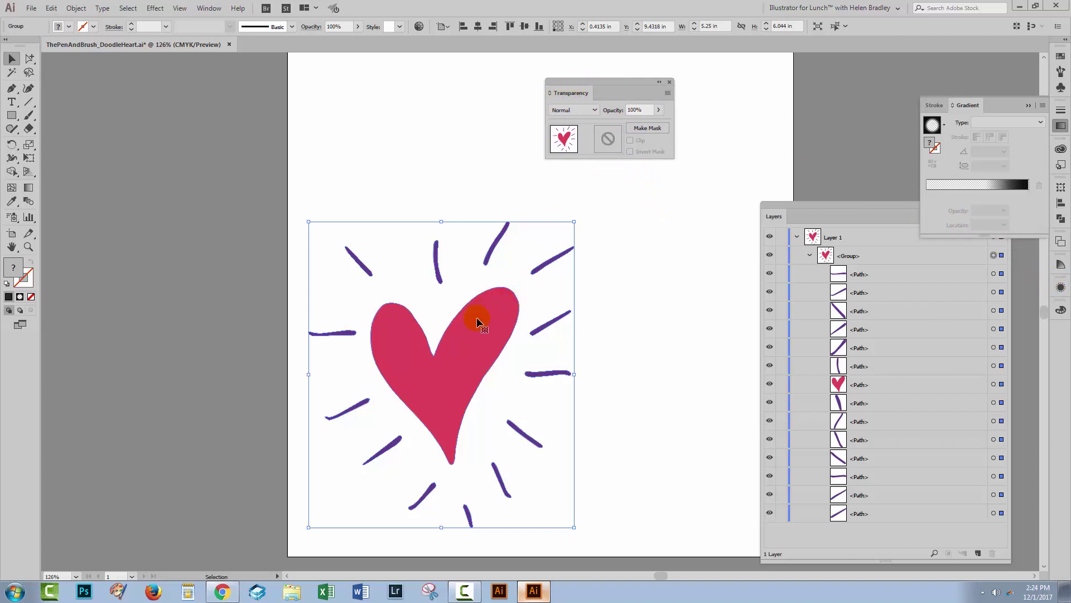
Step: Make an opacity mask on the heart artwork, edit the mask, and uncheck Clip
{"action": "left_click", "coordinate": [645, 128]}
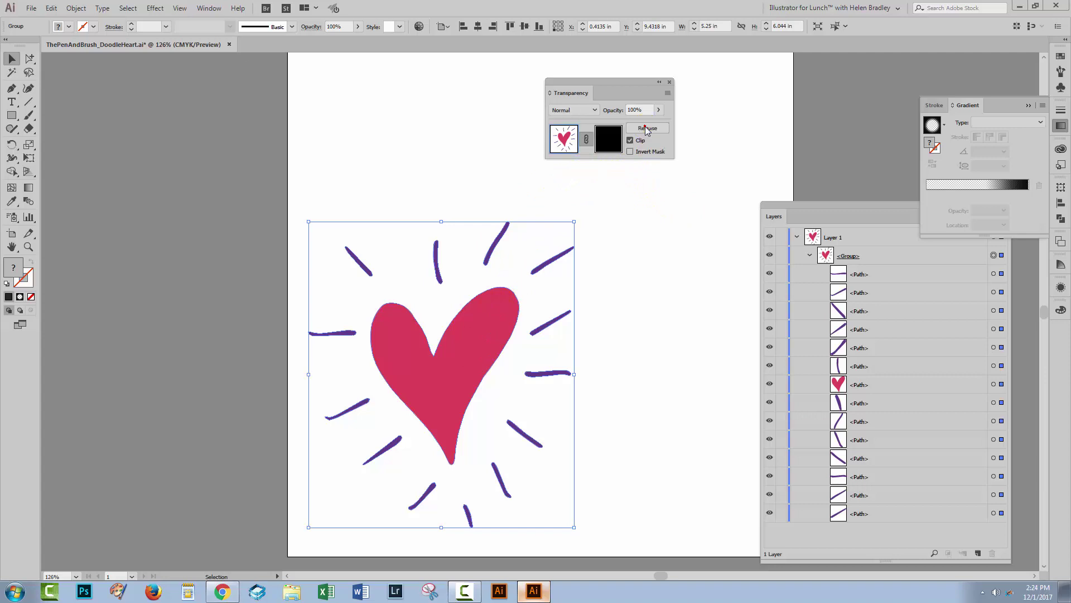
{"action": "left_click", "coordinate": [608, 140]}
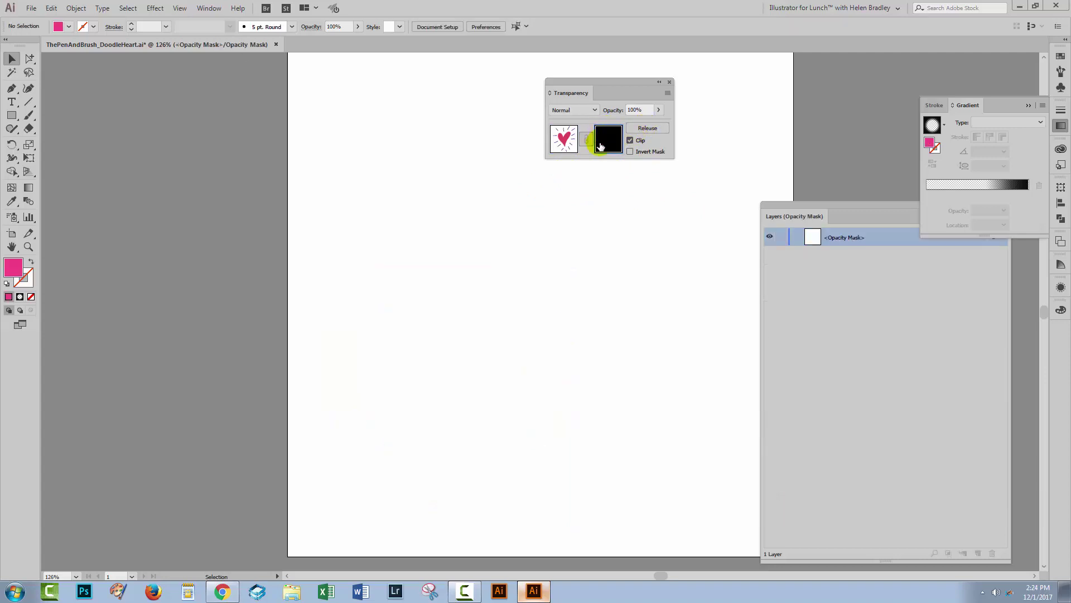
{"action": "left_click", "coordinate": [629, 140]}
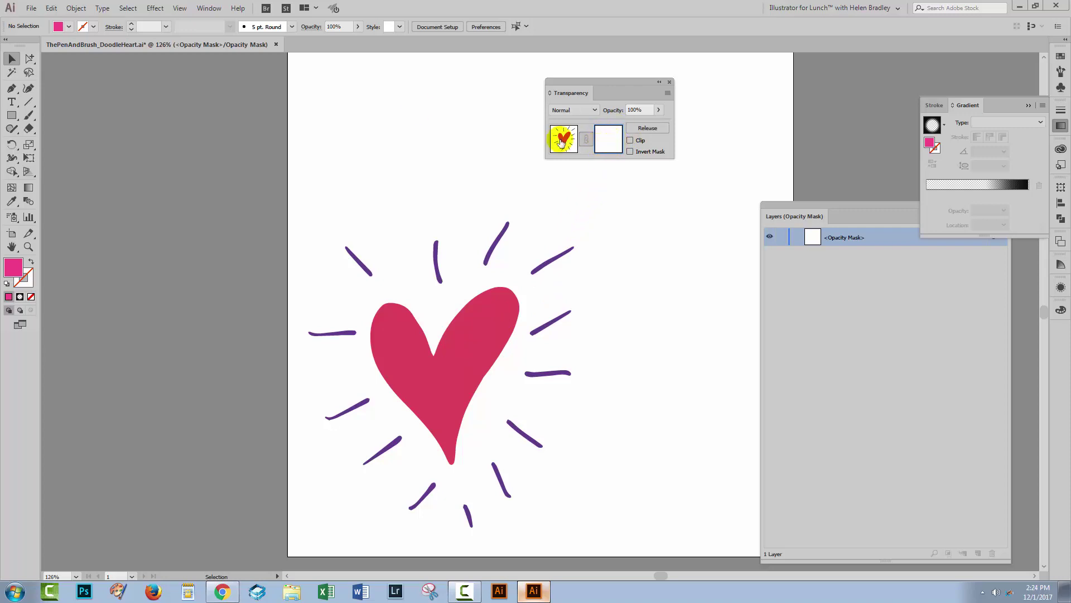
Step: Paste the chalk texture in place into the heart's opacity mask, with Clip turned on
{"action": "left_click", "coordinate": [51, 8]}
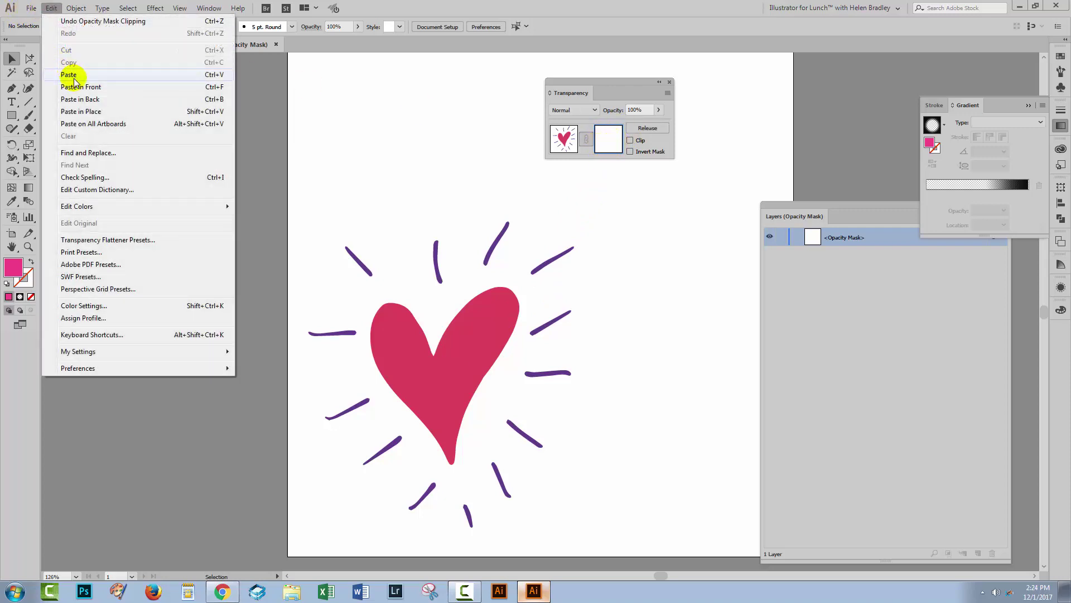
{"action": "left_click", "coordinate": [80, 114]}
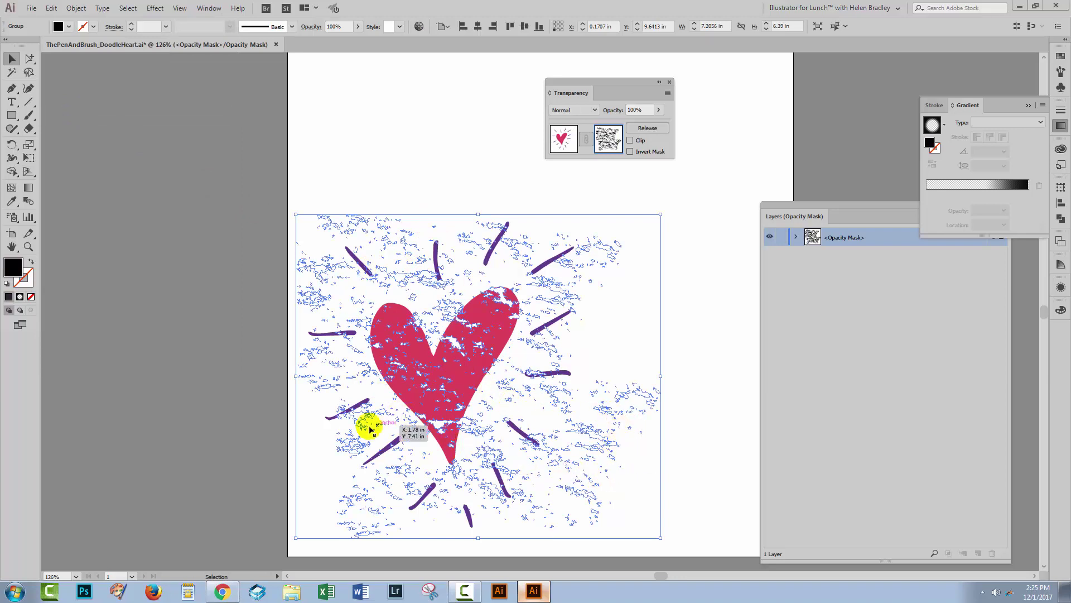
{"action": "left_click", "coordinate": [474, 312]}
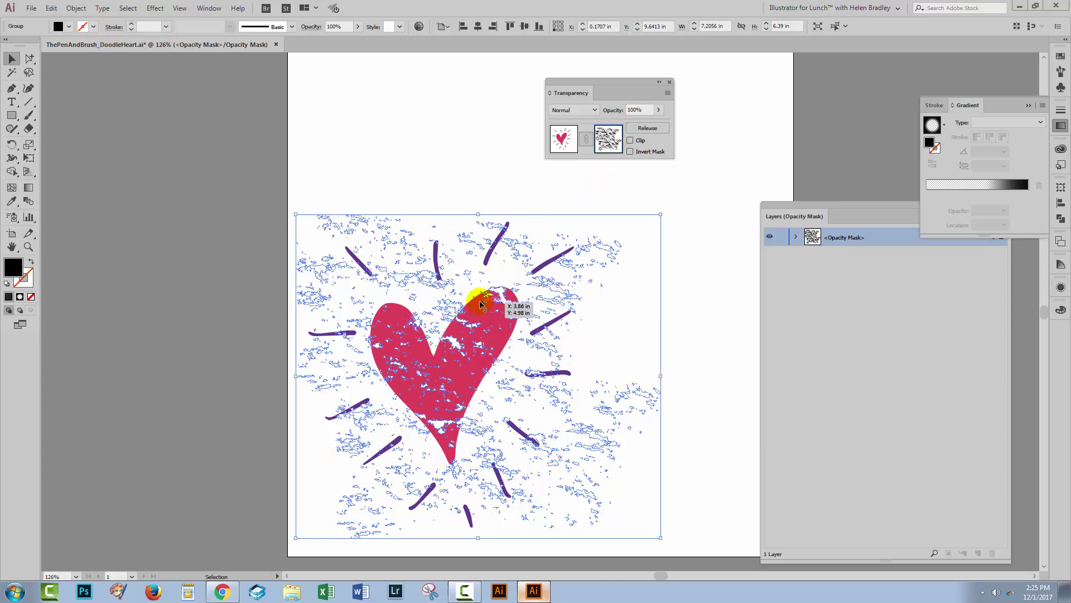
{"action": "left_click", "coordinate": [418, 372]}
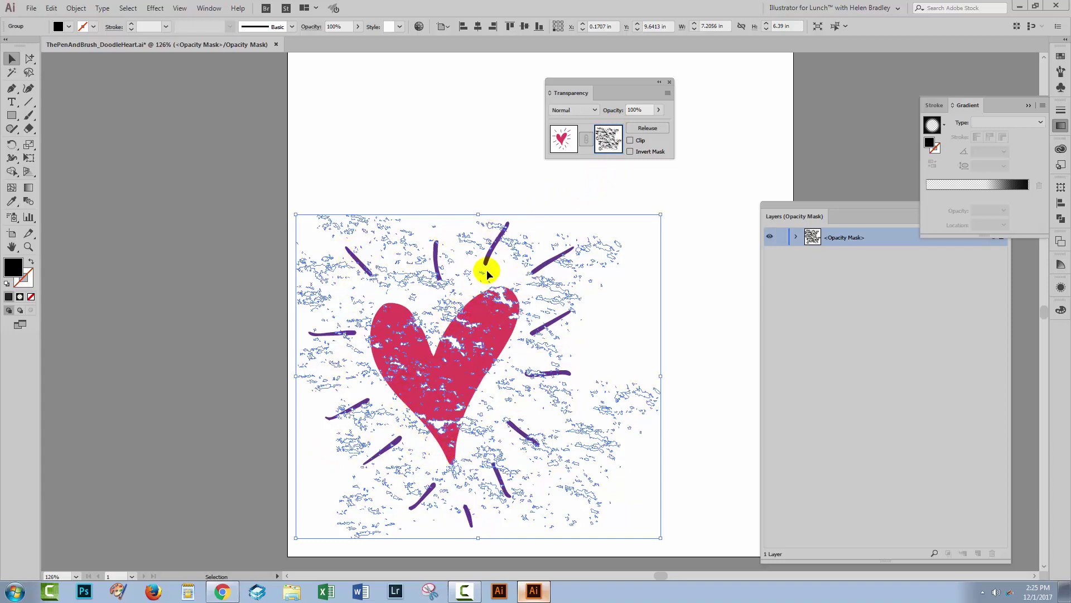
{"action": "left_click", "coordinate": [405, 318]}
Step: Try Clip and Invert Mask on the texture mask, leave both off, and move the Layers panel aside
{"action": "left_click", "coordinate": [630, 141]}
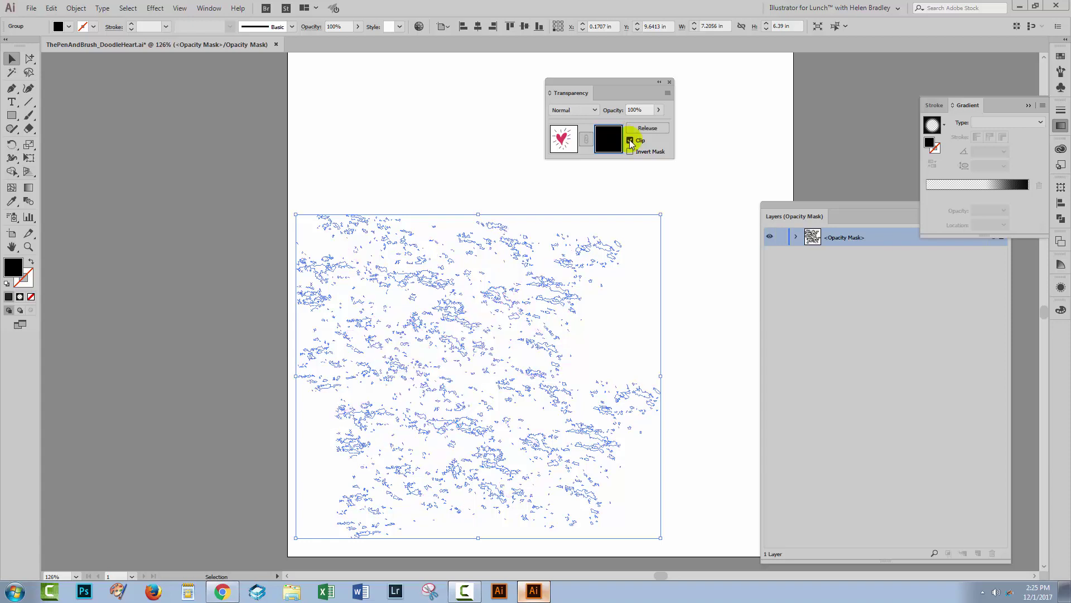
{"action": "left_click", "coordinate": [630, 140]}
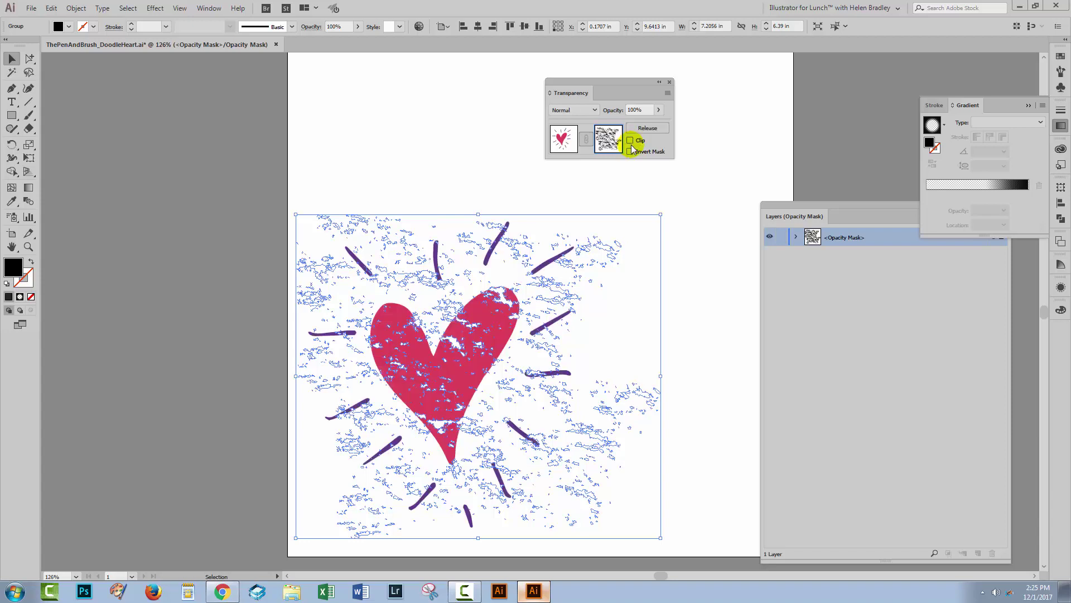
{"action": "left_click", "coordinate": [629, 152]}
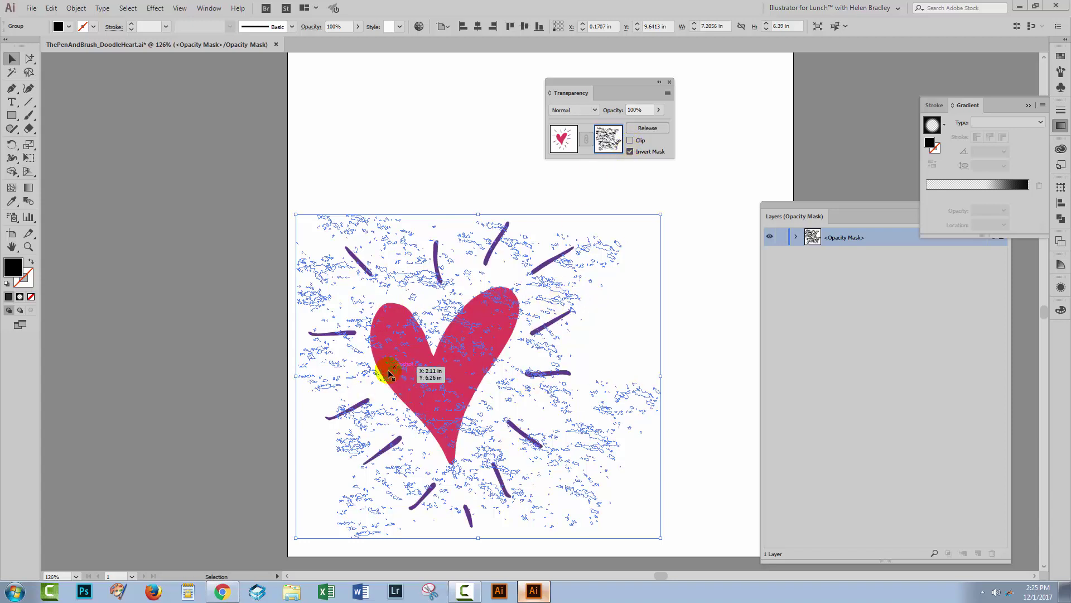
{"action": "left_click", "coordinate": [629, 152]}
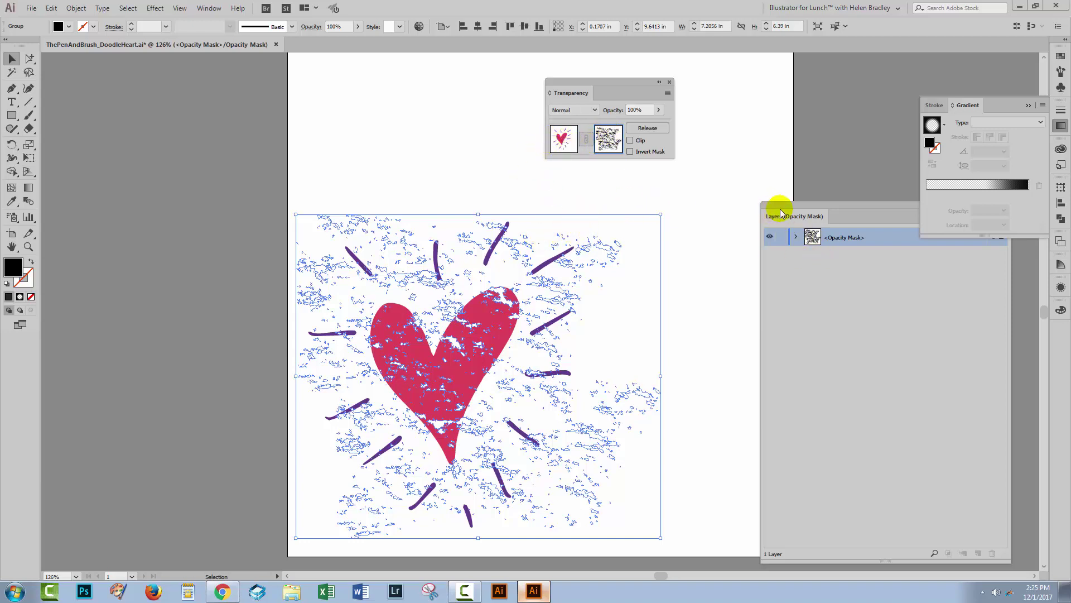
{"action": "left_click_drag", "start_coordinate": [770, 212], "coordinate": [746, 222]}
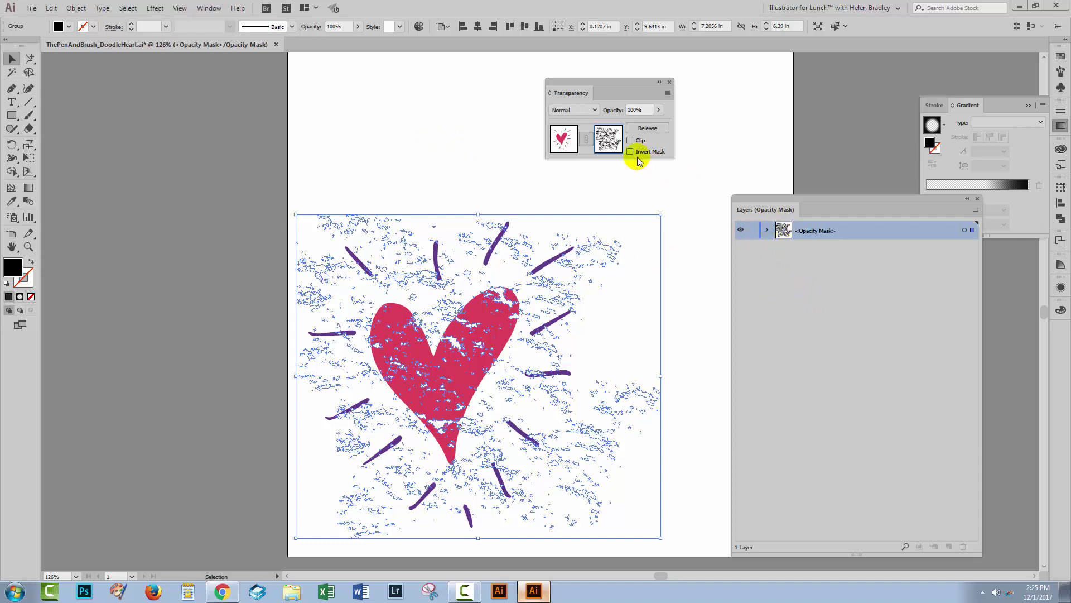
Step: Return to the heart artwork, close Transparency, deselect, and collapse the heart's <Group> in Layers
{"action": "left_click", "coordinate": [561, 135]}
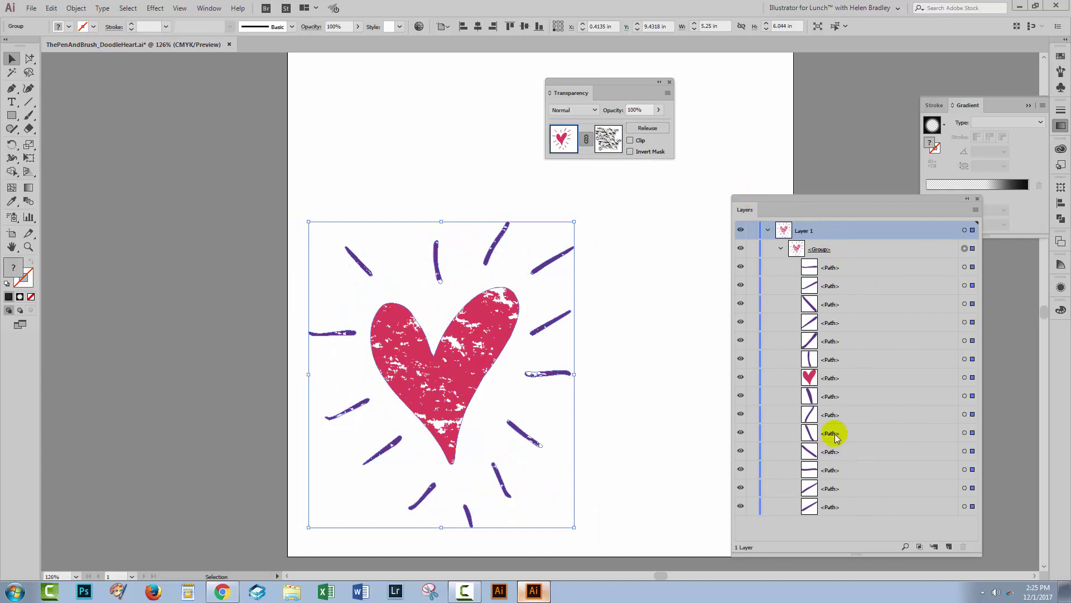
{"action": "left_click", "coordinate": [670, 83]}
{"action": "left_click", "coordinate": [638, 191]}
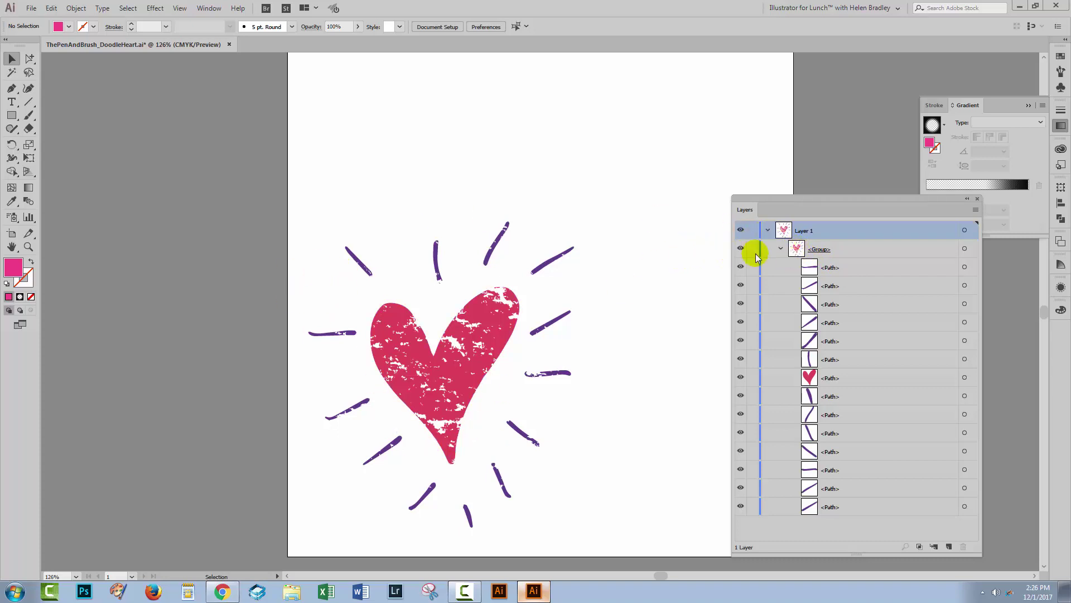
{"action": "left_click", "coordinate": [778, 250]}
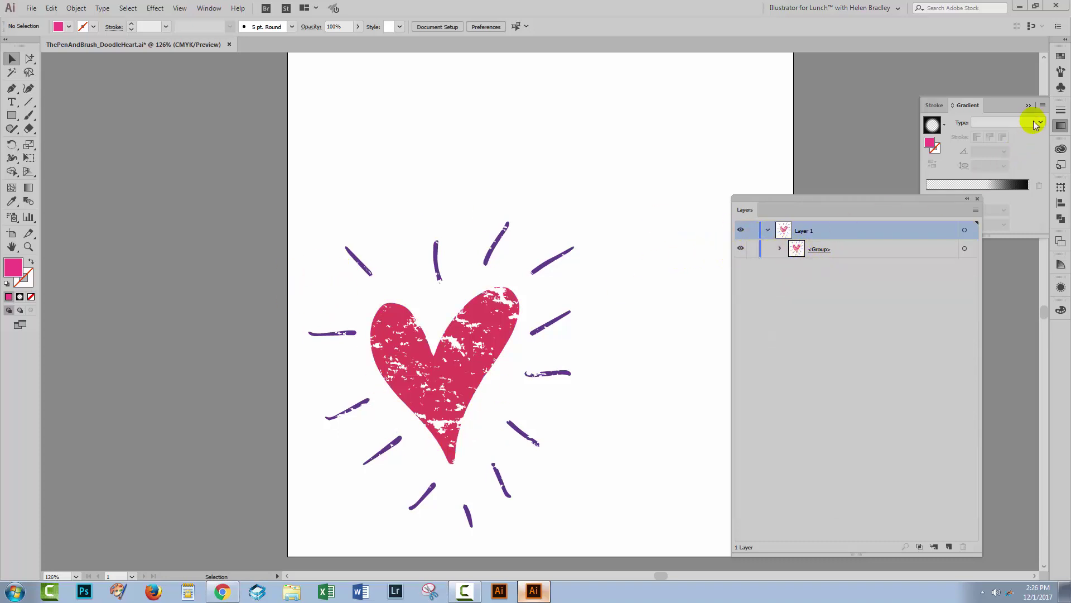